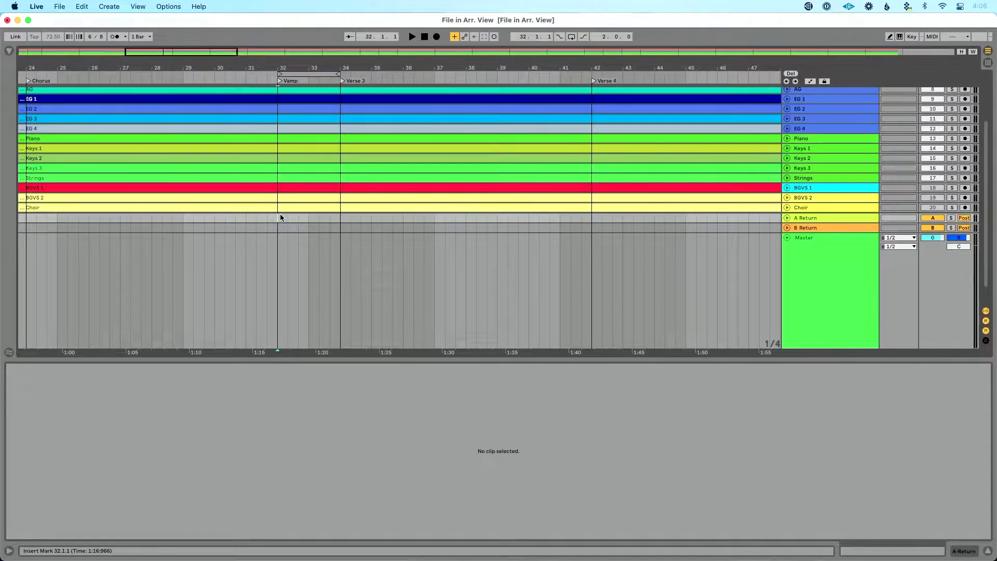
Loop the Vamp bars 32–34 across all tracks and start playback.
left_click_drag(277, 220, 338, 88)
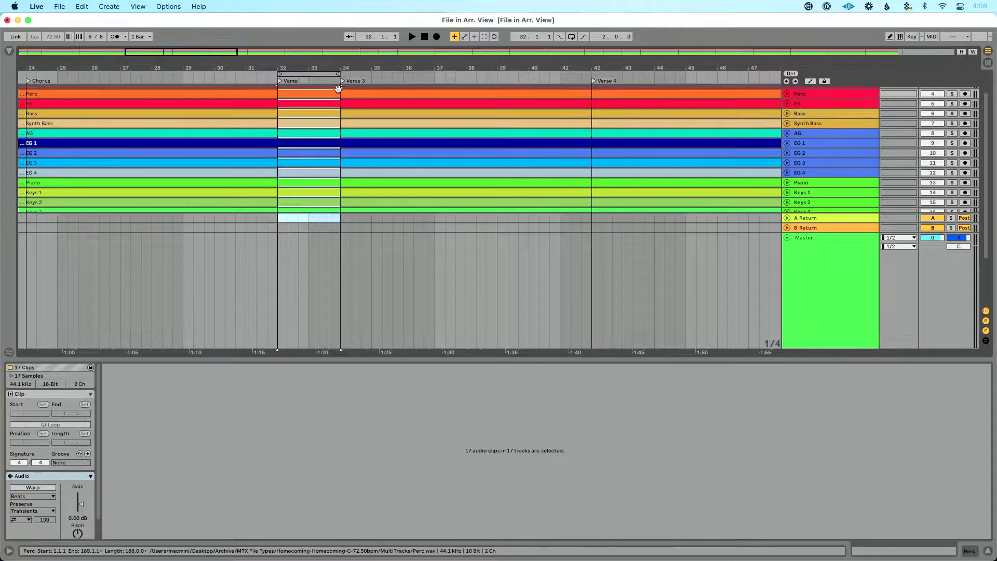
key("super+l")
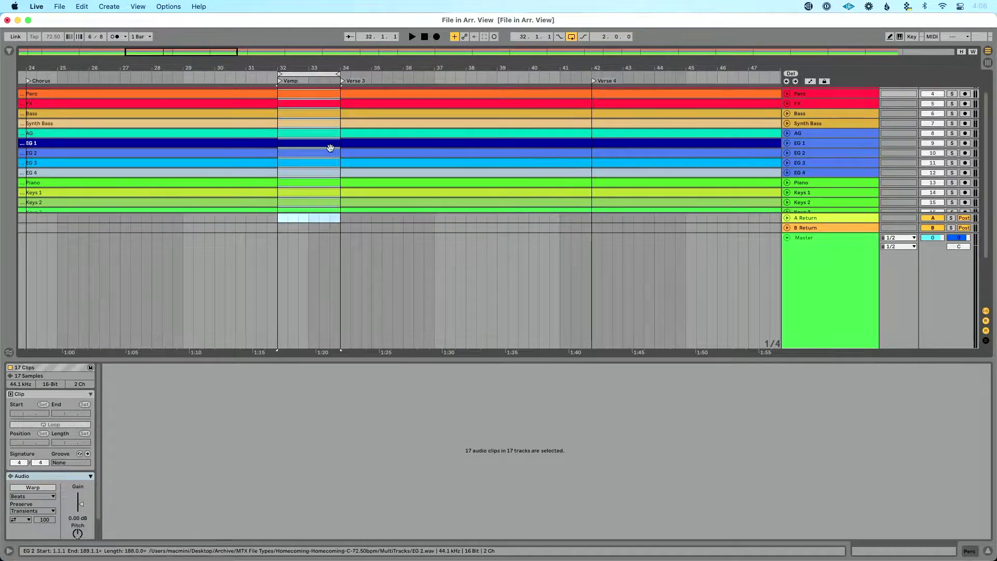
key("space")
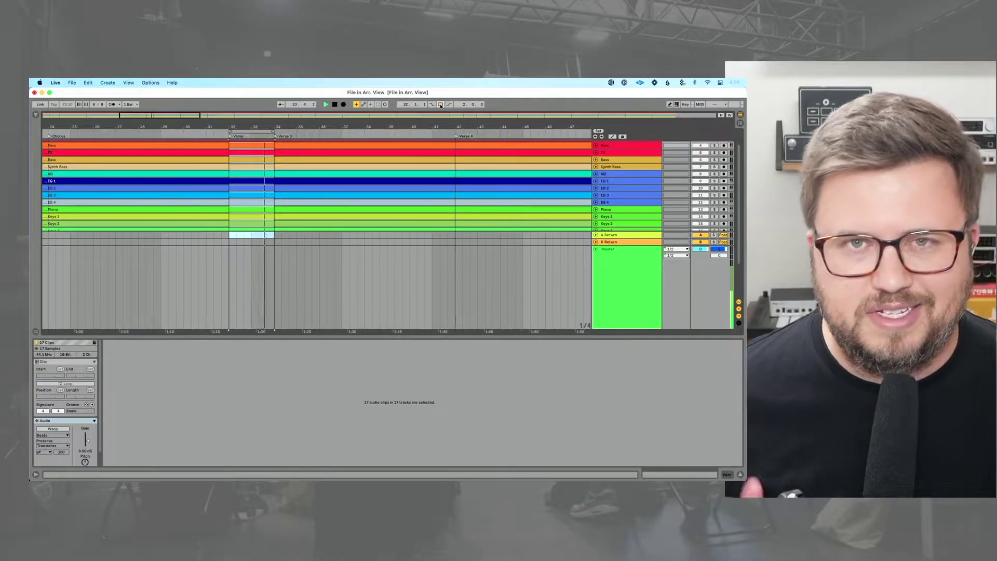
Switch looping off so playback continues past bar 34 into Verse 3.
left_click(441, 105)
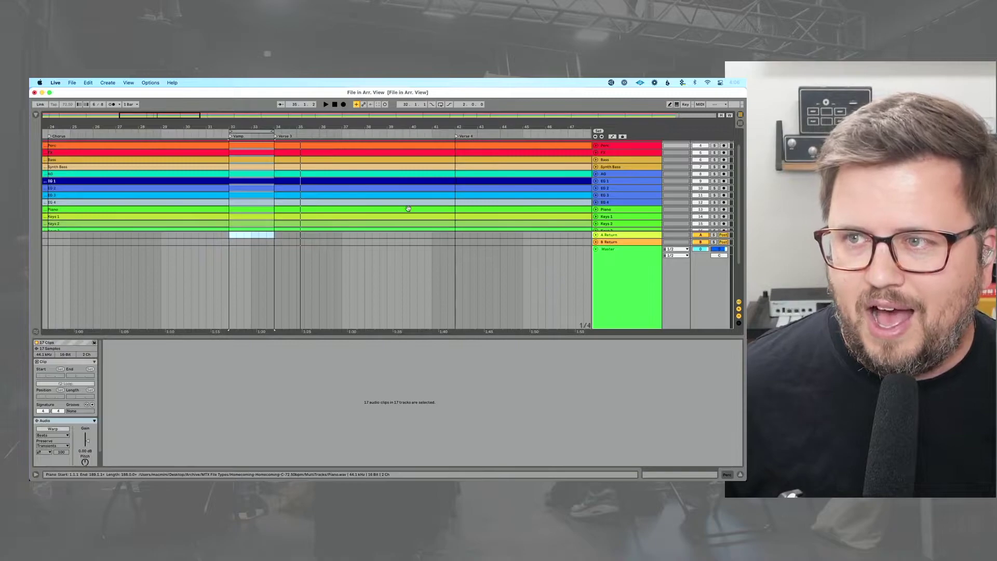
scroll(408, 208, "down", 5)
Deselect the clips and loop the Chorus, roughly bars 49–57, across all tracks.
left_click(362, 237)
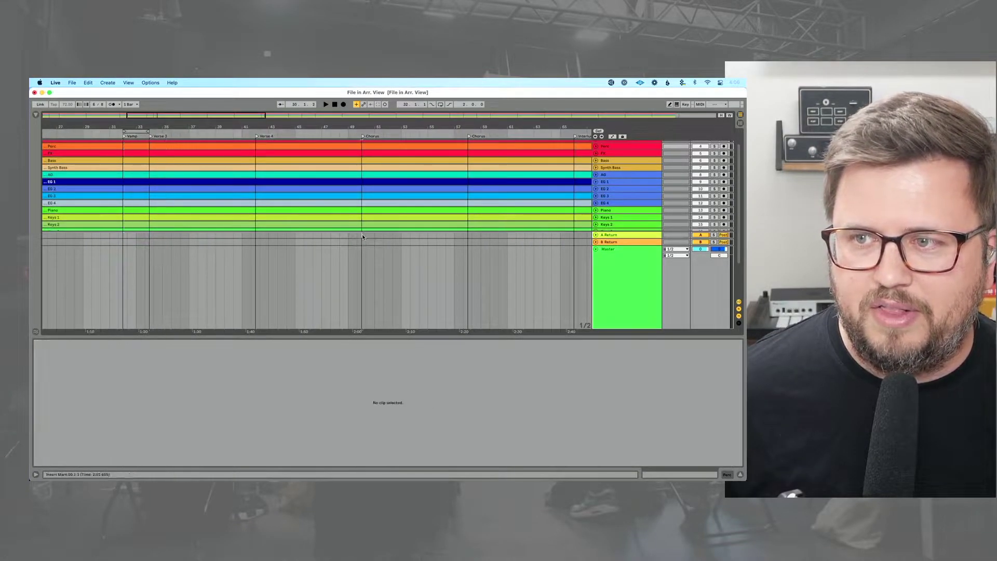
left_click_drag(363, 237, 469, 151)
key("super+l")
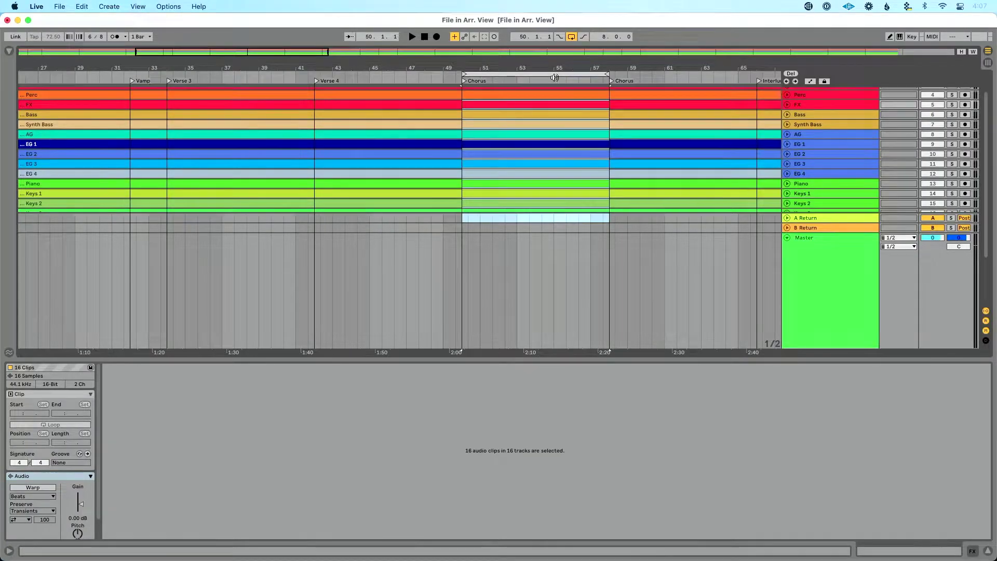
Move the loop brace back to Vamp bars 32–34, re-enable looping, and jump to Verse 4.
left_click(427, 131)
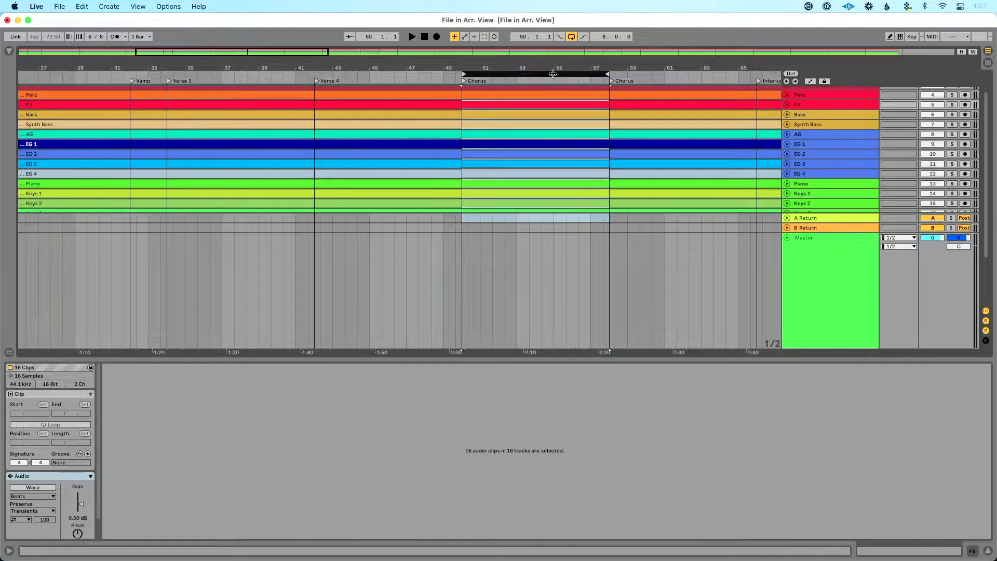
left_click_drag(553, 74, 176, 73)
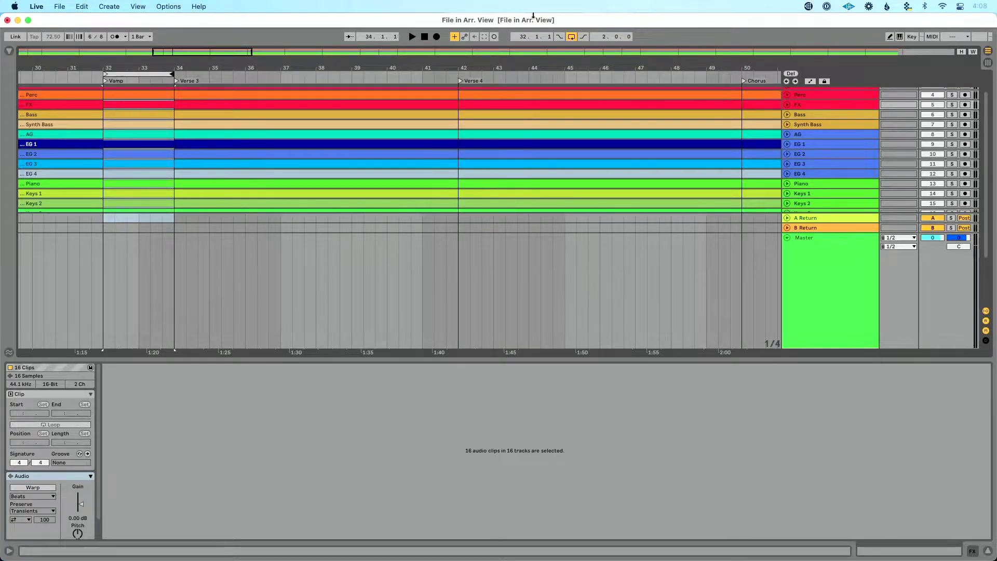
left_click(571, 36)
left_click(572, 36)
left_click(461, 85)
Add a locator at bar 38 and name it 'Song Section'.
left_click(176, 82)
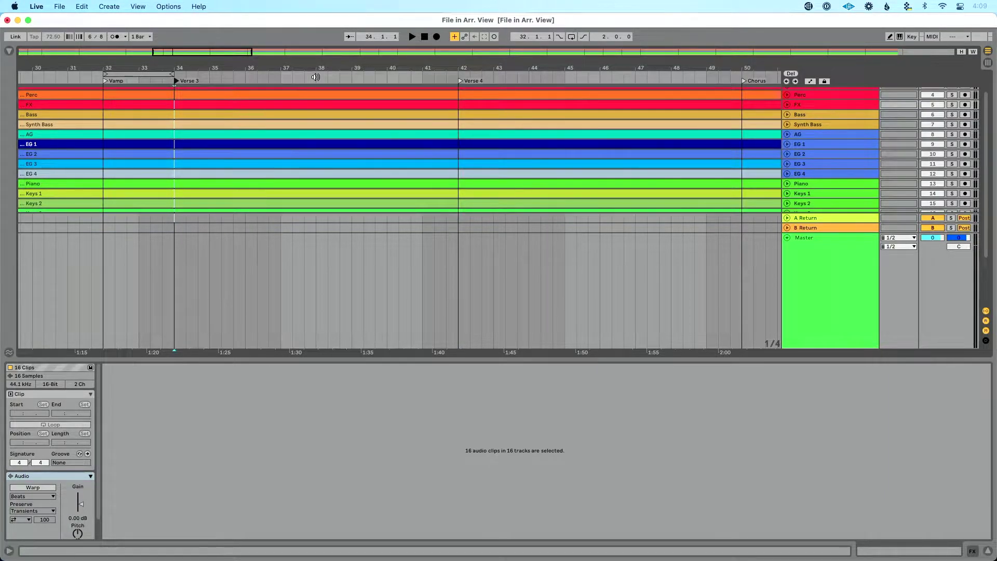
right_click(316, 78)
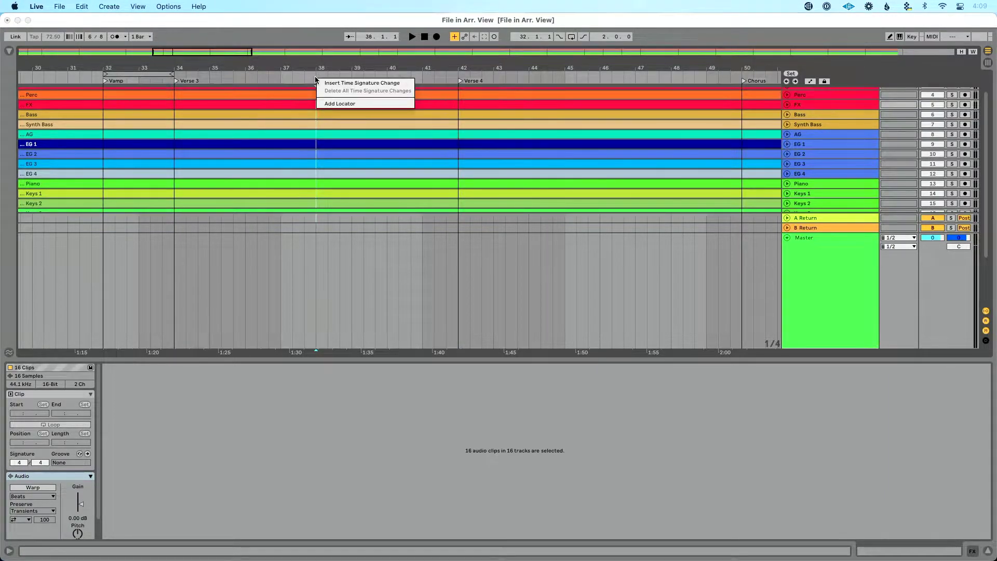
left_click(341, 104)
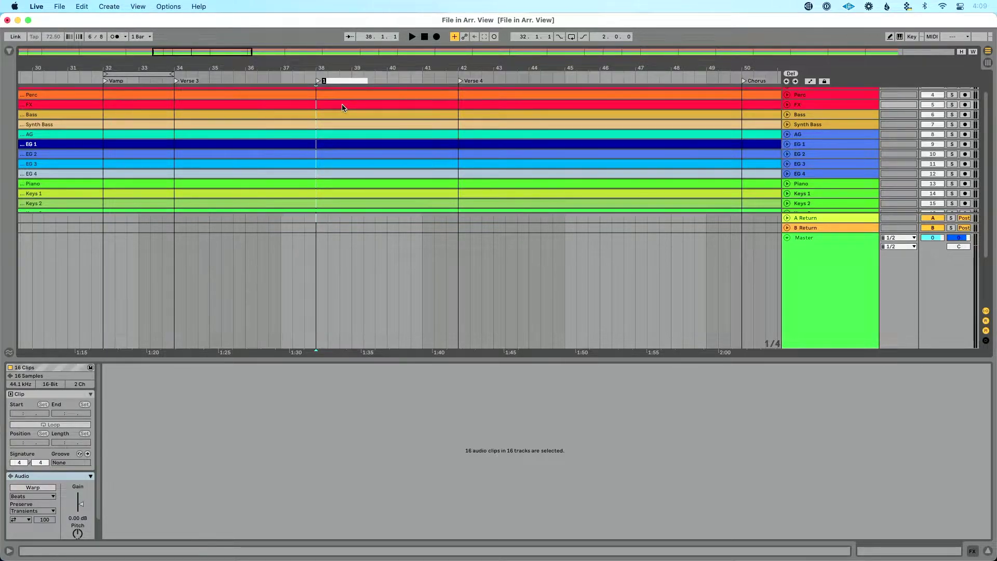
type("Song Section")
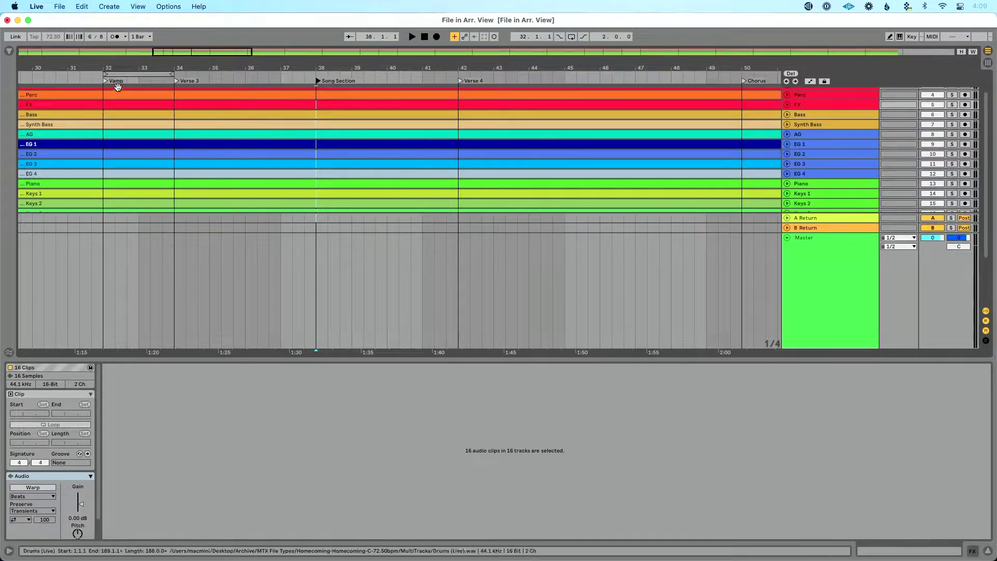
Zoom to bars 29–43, start playback, and jump back to the Vamp locator twice.
left_click_drag(124, 69, 219, 73)
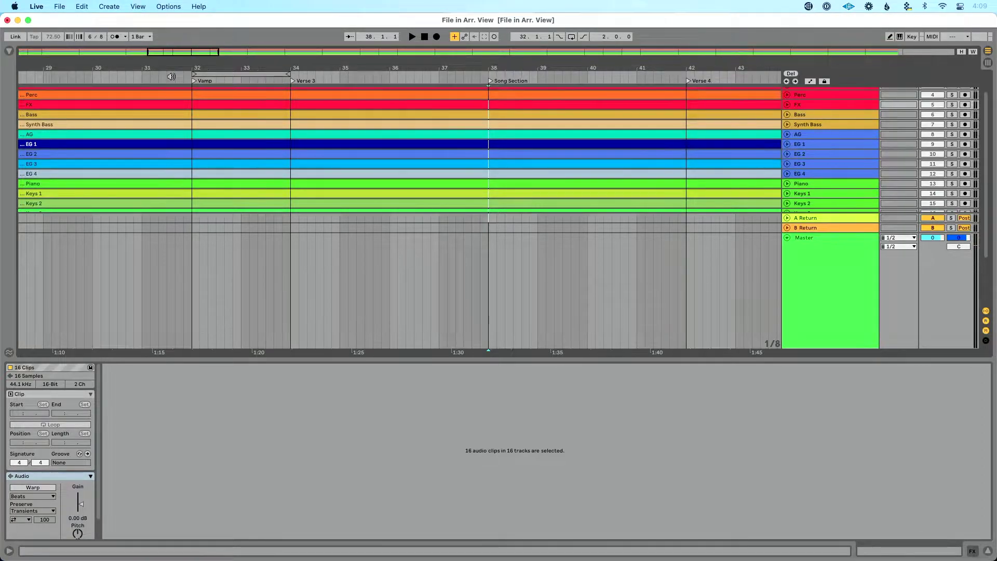
left_click(172, 77)
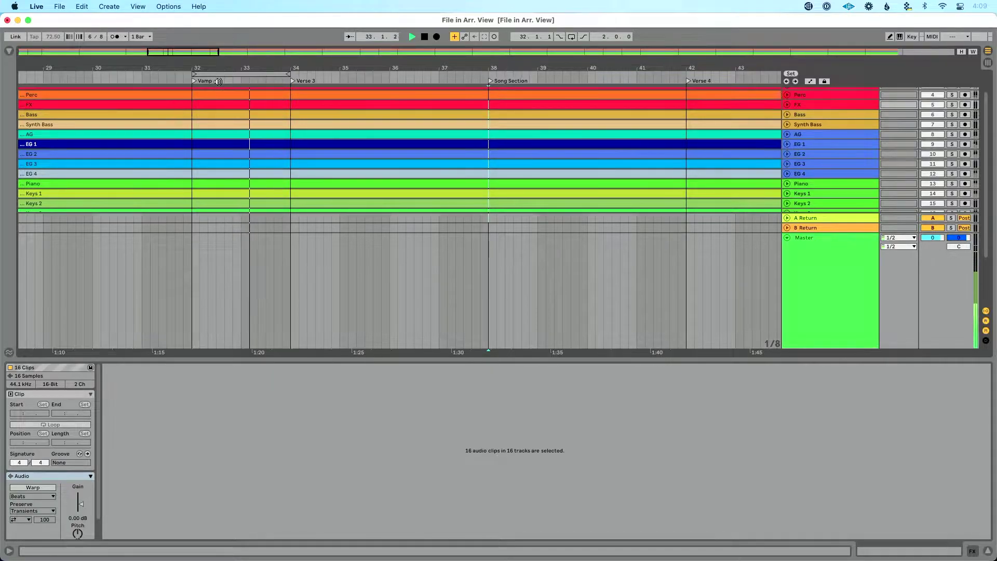
left_click(195, 81)
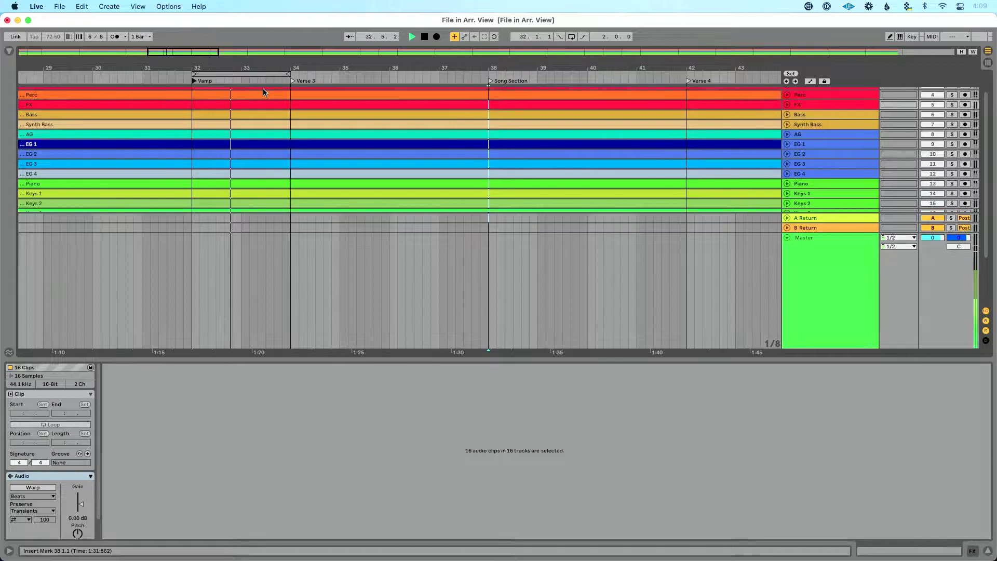
left_click(195, 81)
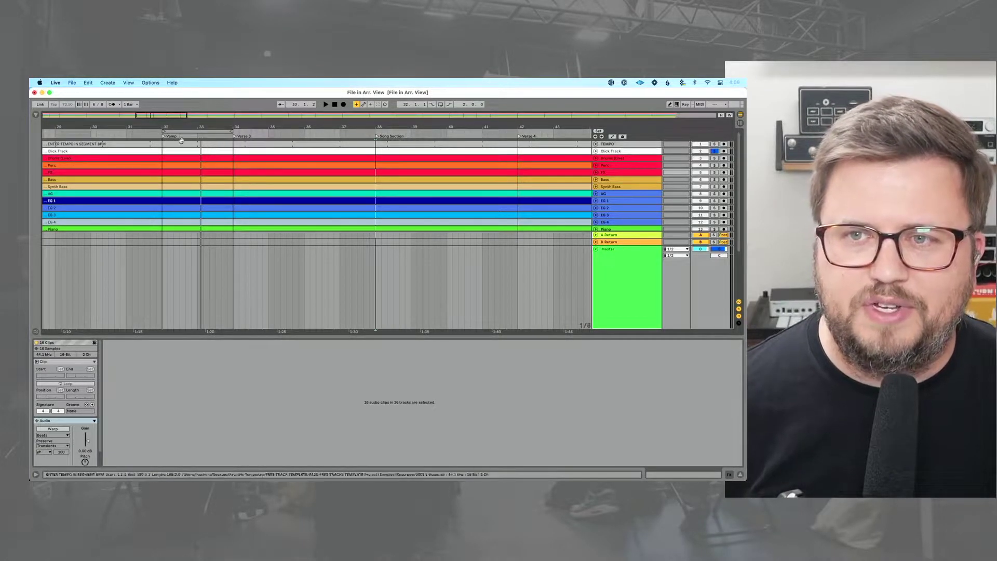
Play from the Vamp locator, queue a jump to Verse 3, and enter Key Map mode.
left_click(163, 136)
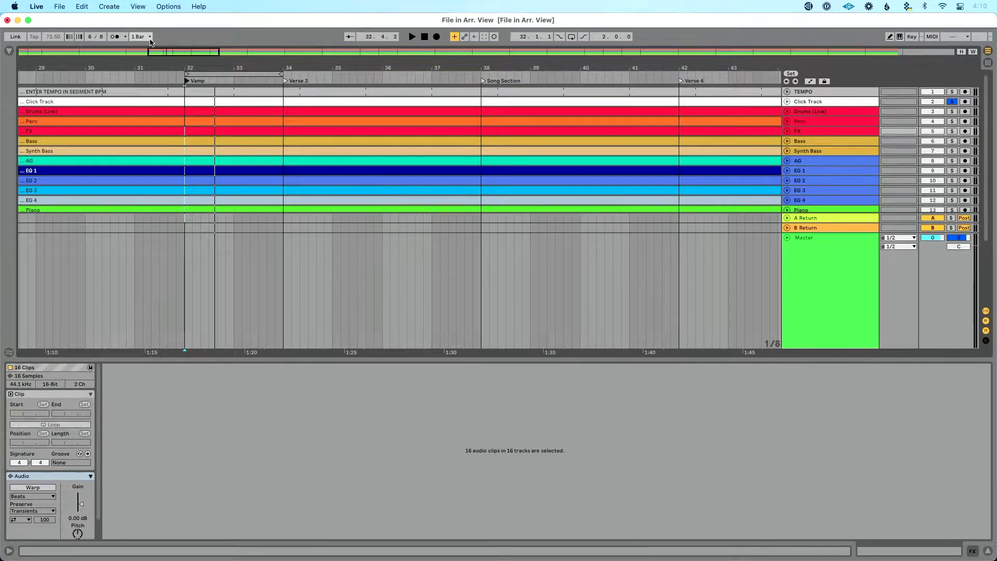
left_click(187, 81)
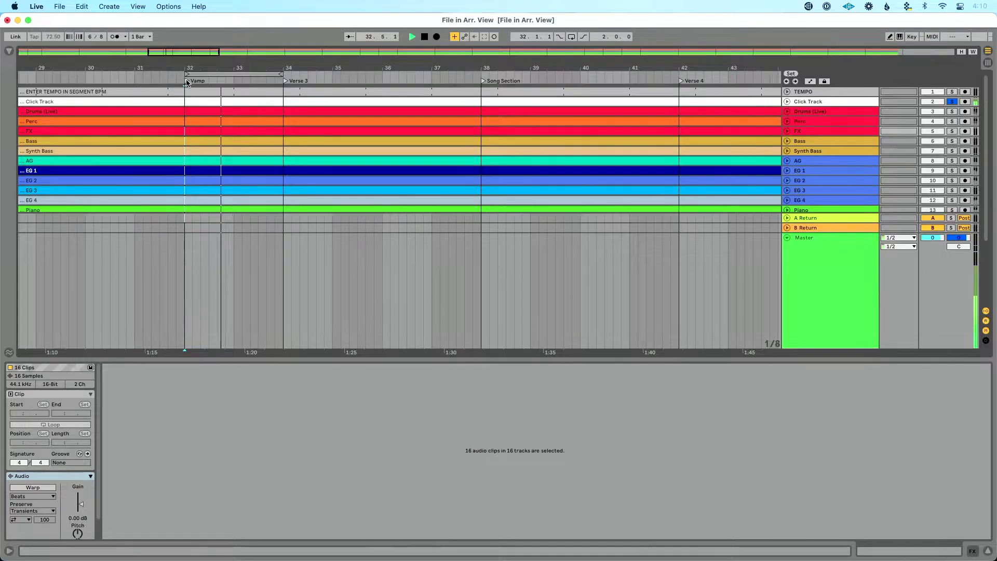
left_click(289, 83)
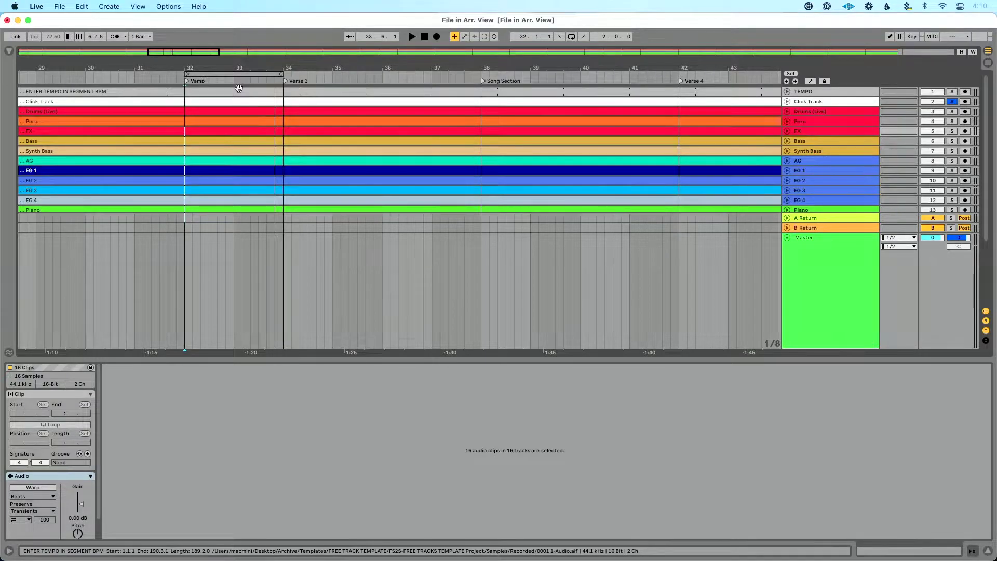
key("super+k")
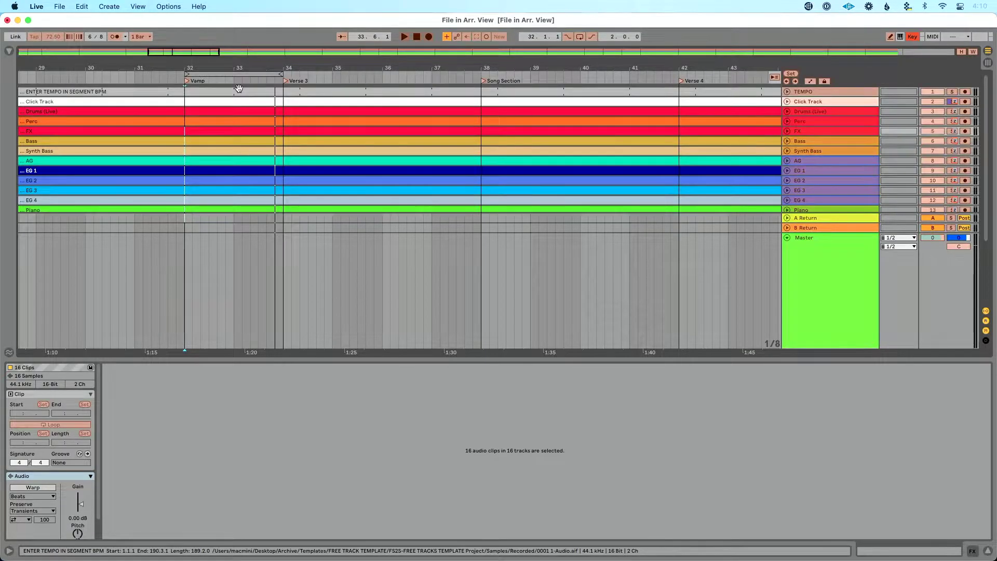
Select Previous Locator for key mapping, then switch to MIDI Map and pick the locator button.
left_click(788, 81)
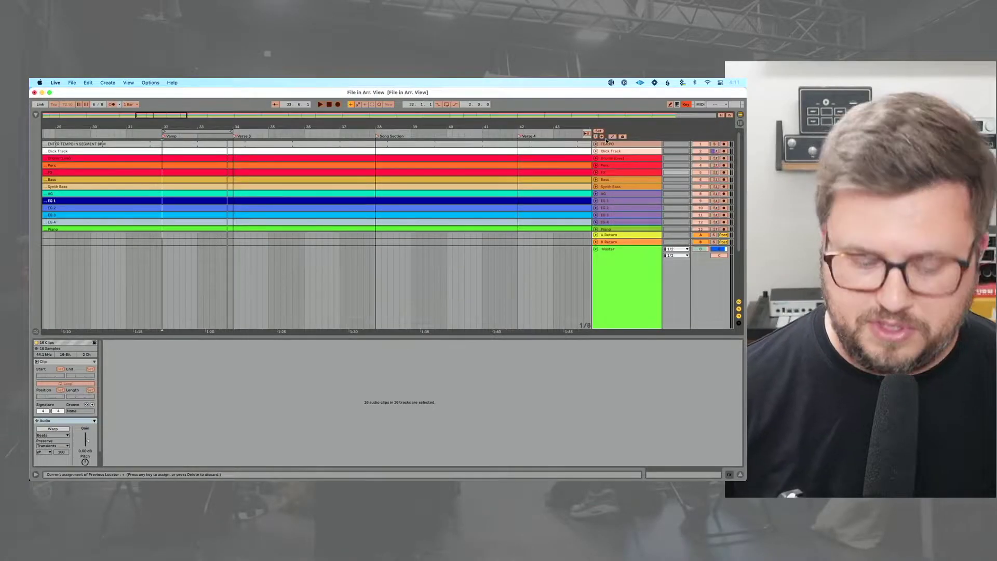
key("super+m")
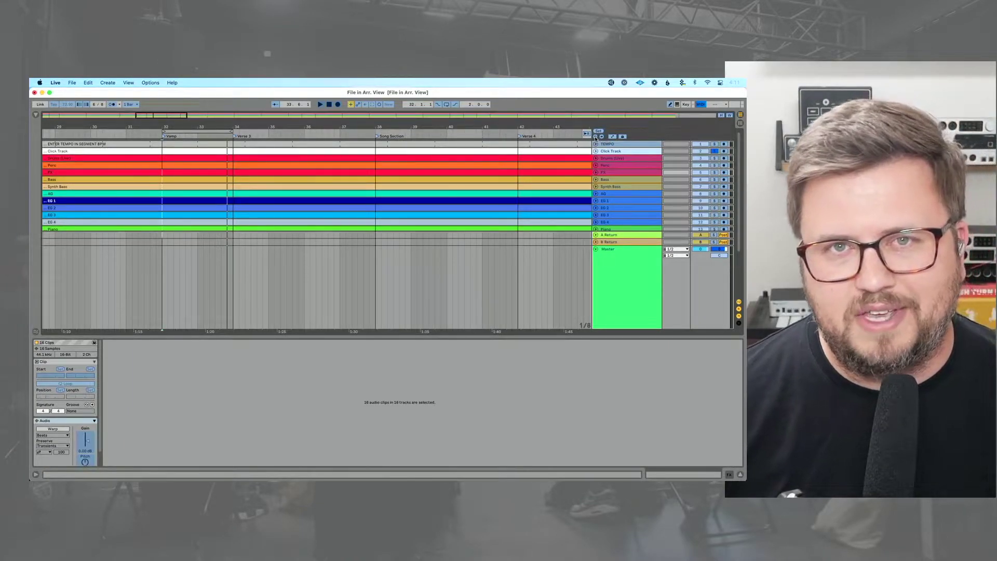
left_click(596, 139)
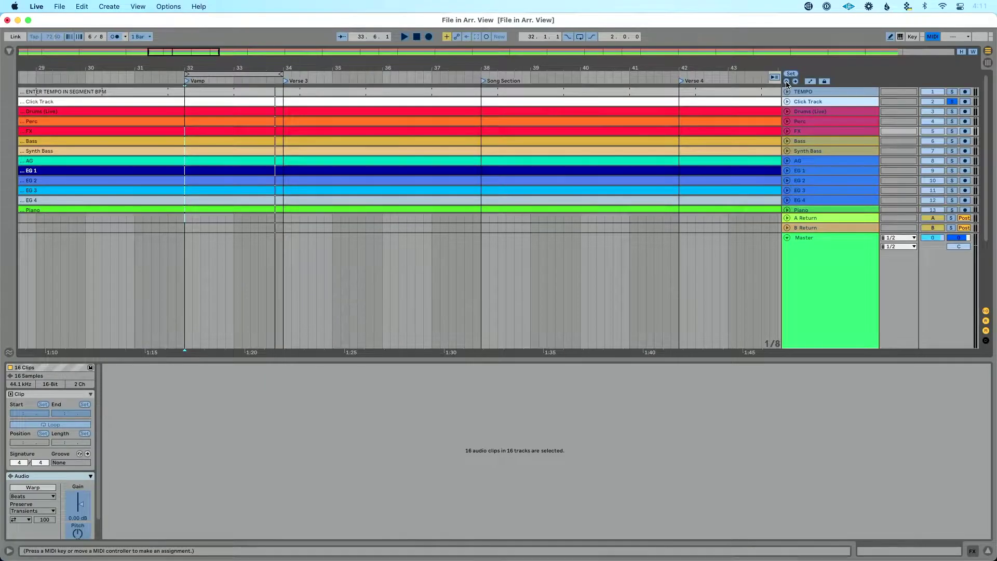
Exit MIDI Map mode and play the arrangement from the Vamp locator at bar 32.
key("super+m")
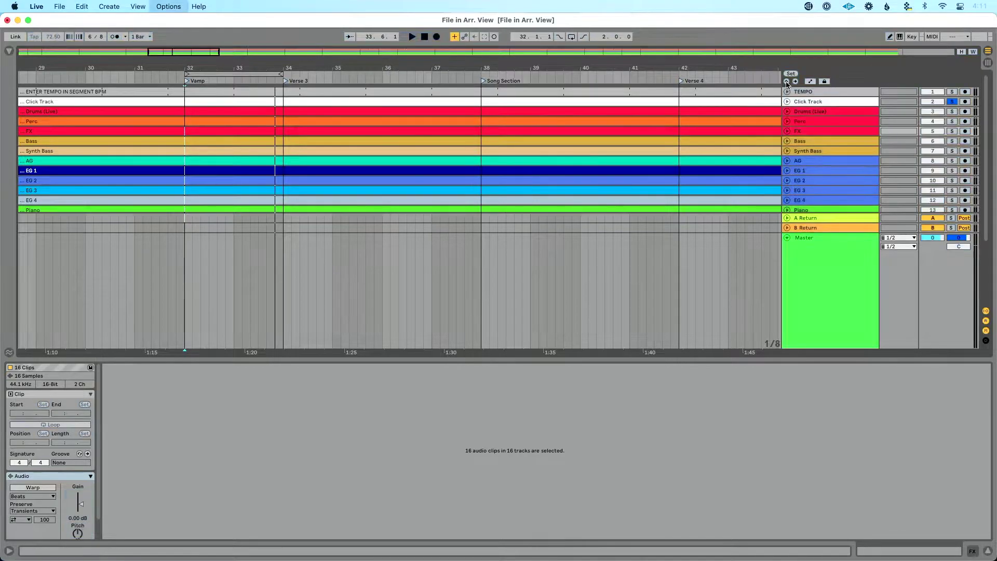
left_click(187, 81)
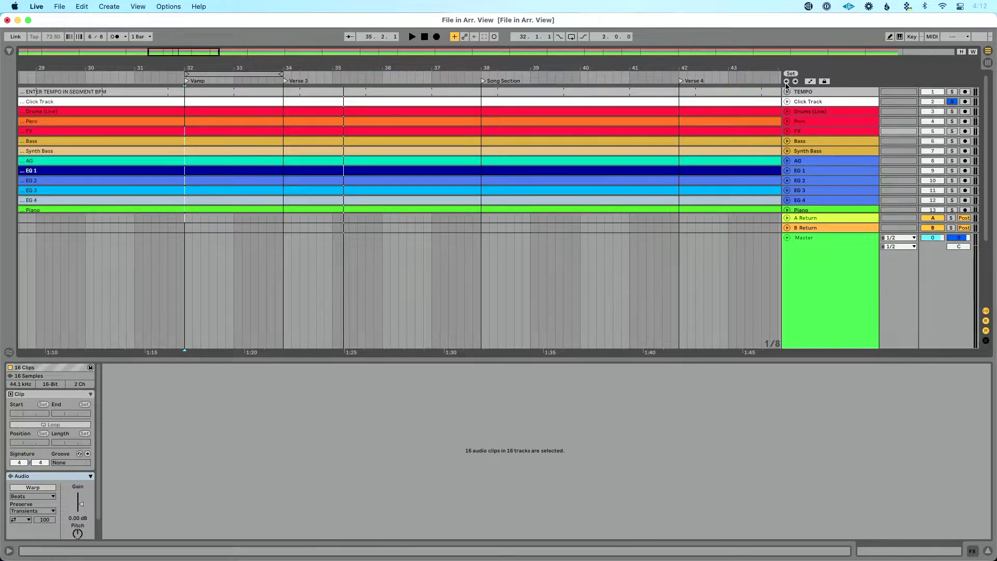
Play from the Verse 3 locator at bar 34, jump back to it, and keep the grid at 1 Bar.
left_click(285, 82)
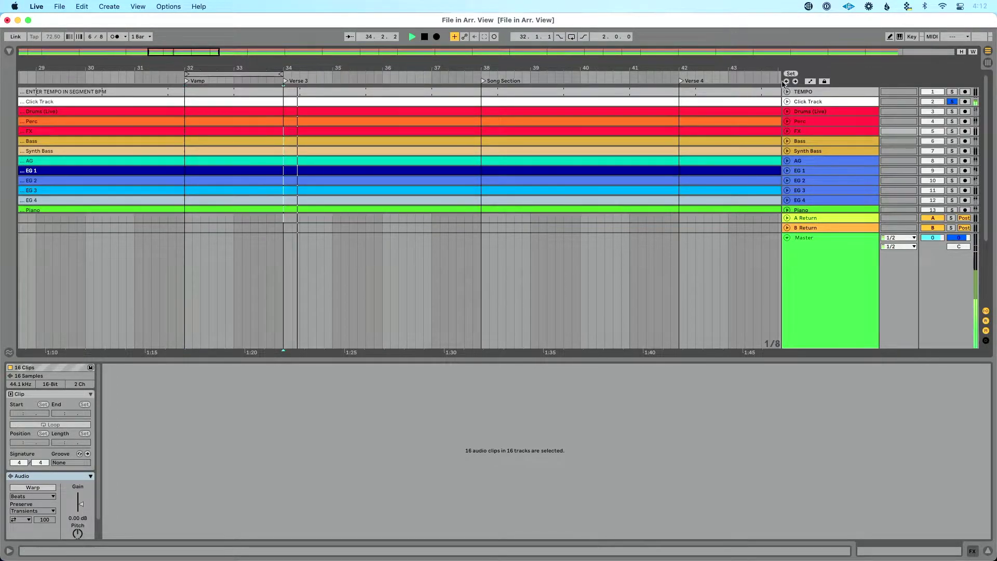
left_click(787, 82)
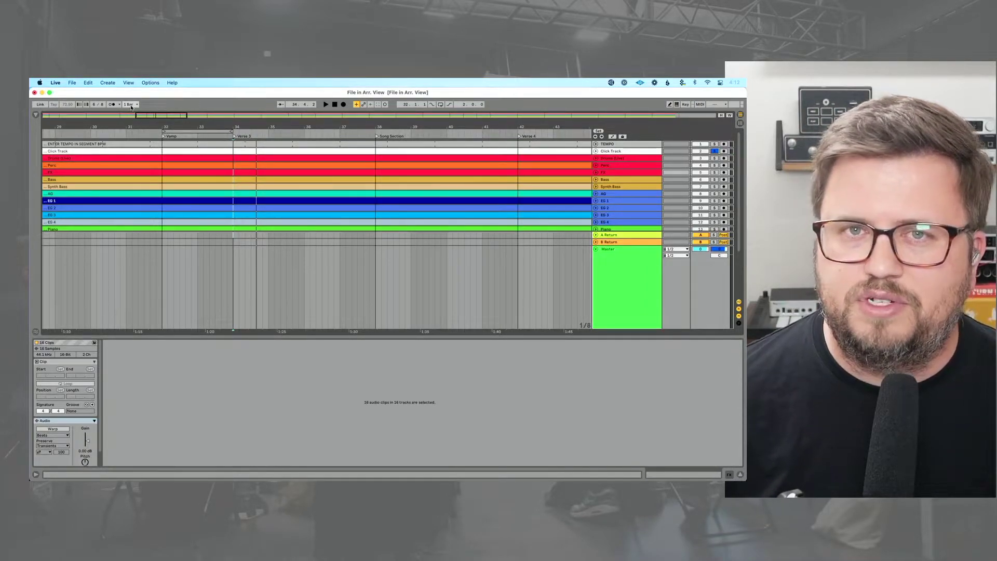
left_click(130, 105)
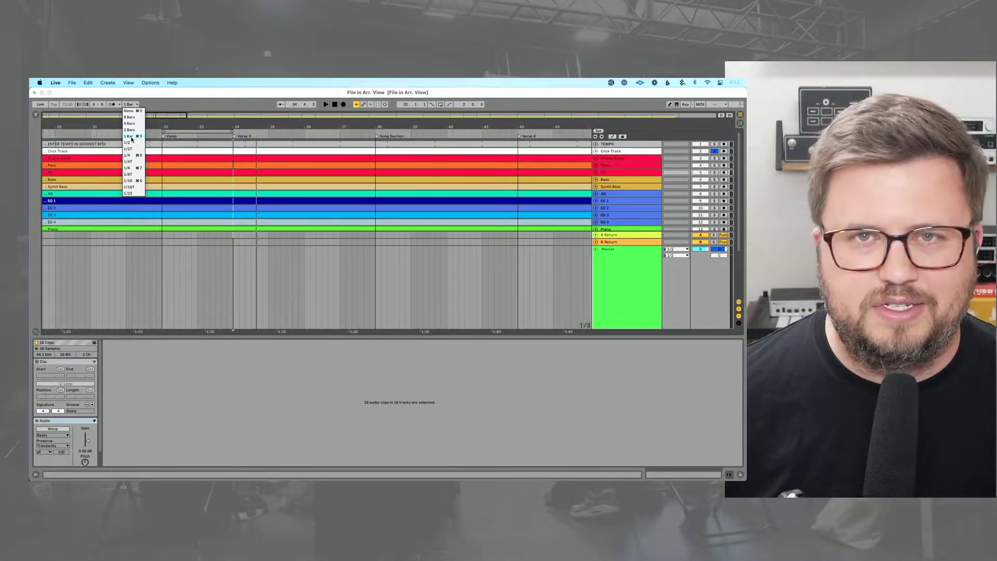
left_click(132, 137)
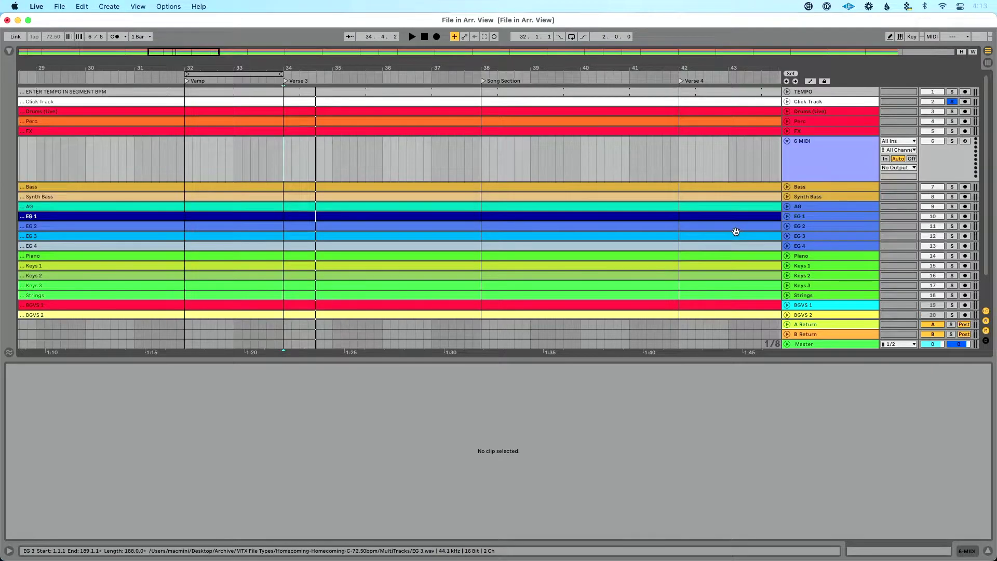
Rename the new MIDI track to LOOP/REPEAT and move it up just under TEMPO.
left_click(810, 163)
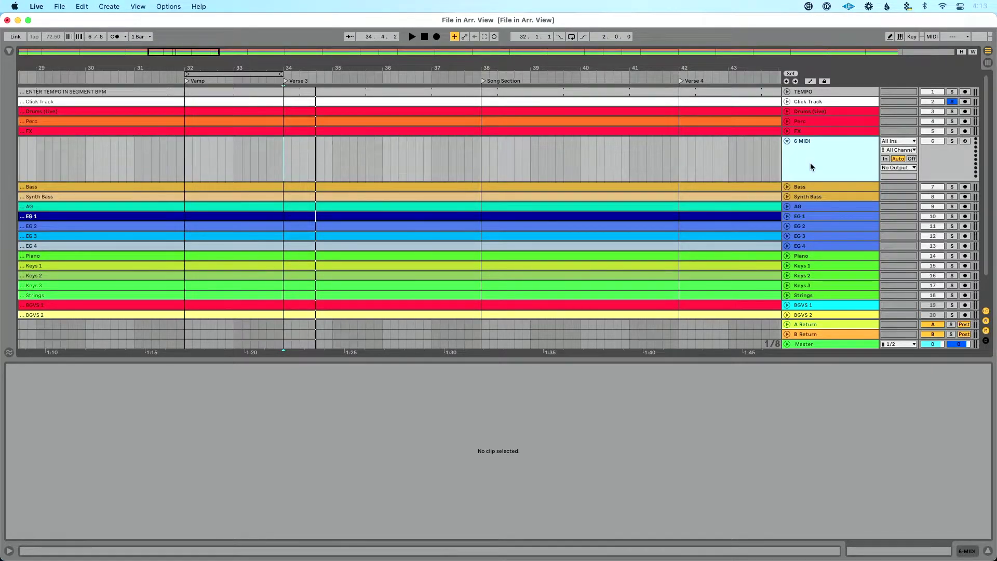
key("super+r")
key("Return")
left_click_drag(810, 163, 805, 103)
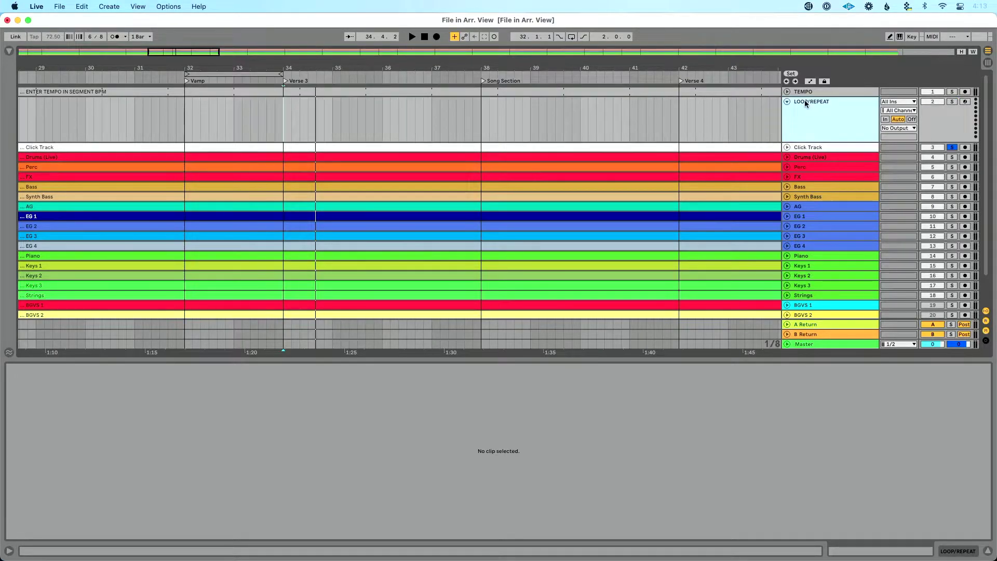
Route the track's MIDI output to IAC Driver (Bus 1) and select bar 34 in its lane.
left_click(910, 128)
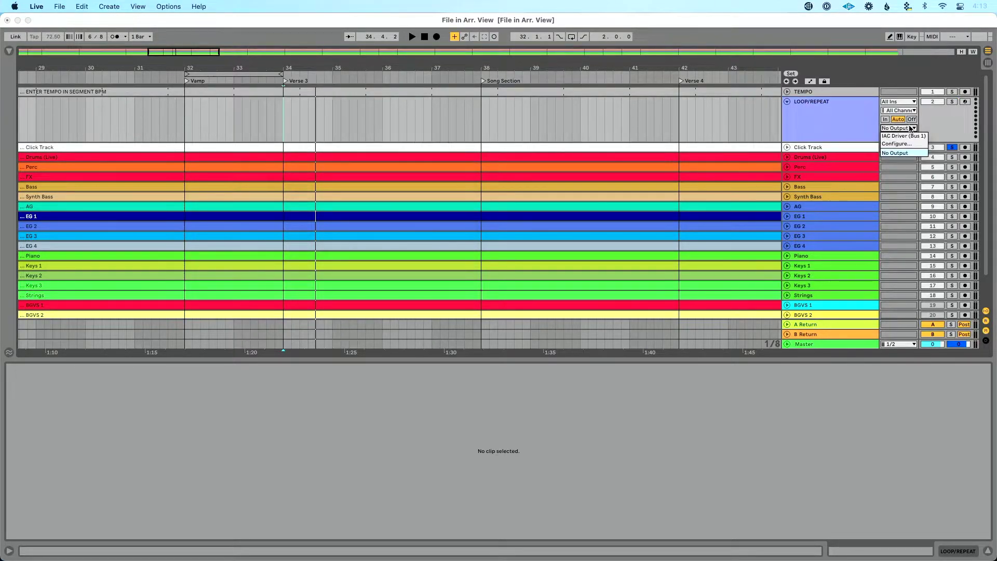
left_click(910, 136)
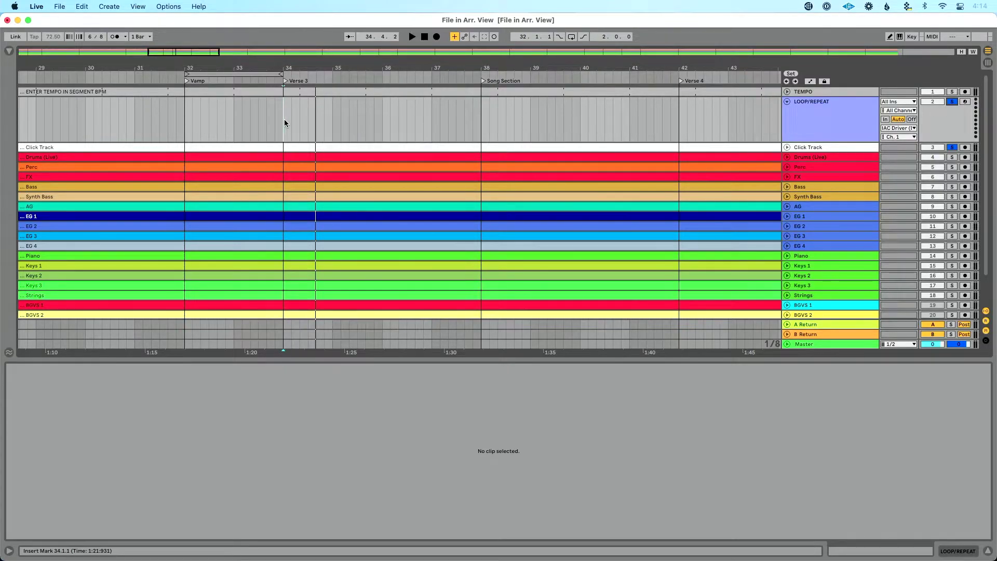
left_click_drag(285, 123, 331, 118)
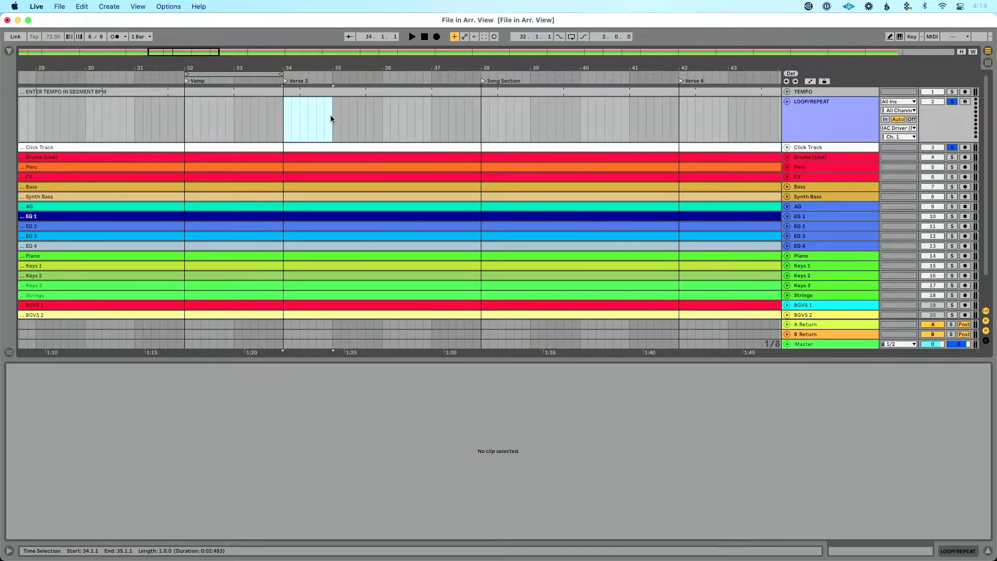
Create a one-bar clip at bar 34 with one C-2 note spanning the whole clip.
key("super+shift+m")
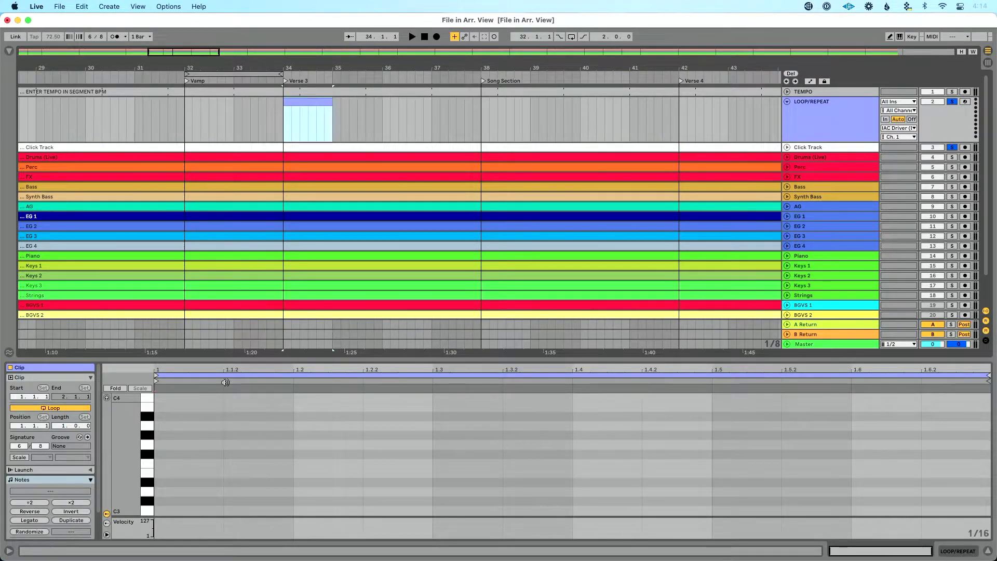
left_click(197, 487)
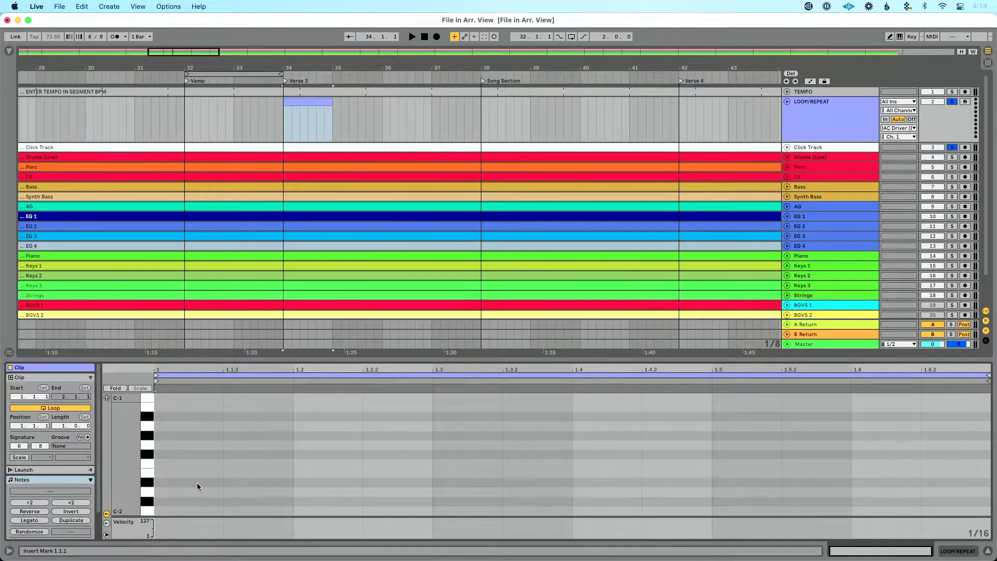
double_click(160, 512)
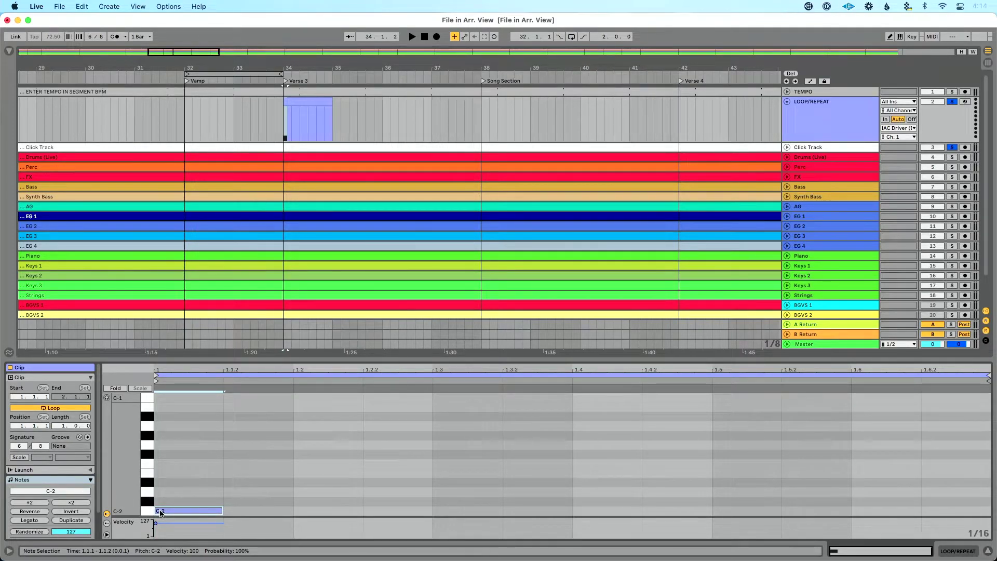
left_click_drag(222, 512, 955, 450)
left_click(319, 113)
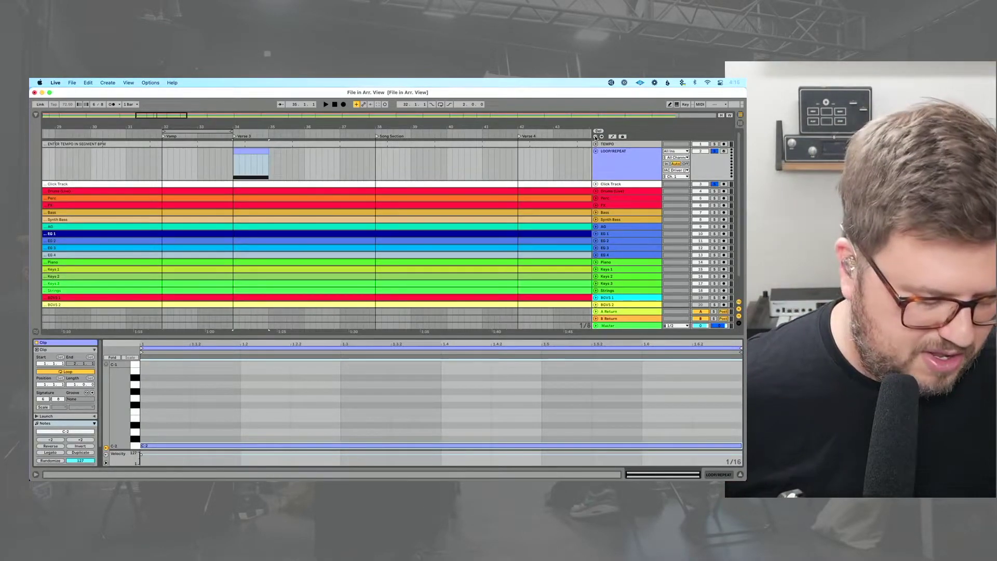
Assign the clip's C-2 note, sent via IAC Driver (Bus 1), to Previous Locator and list the MIDI mappings.
key("super+m")
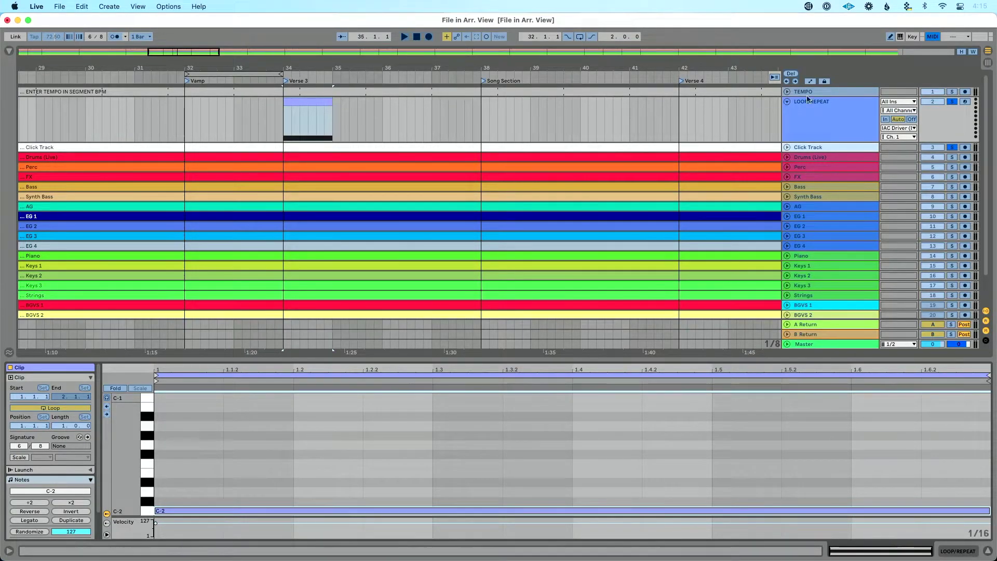
left_click(900, 128)
left_click(904, 136)
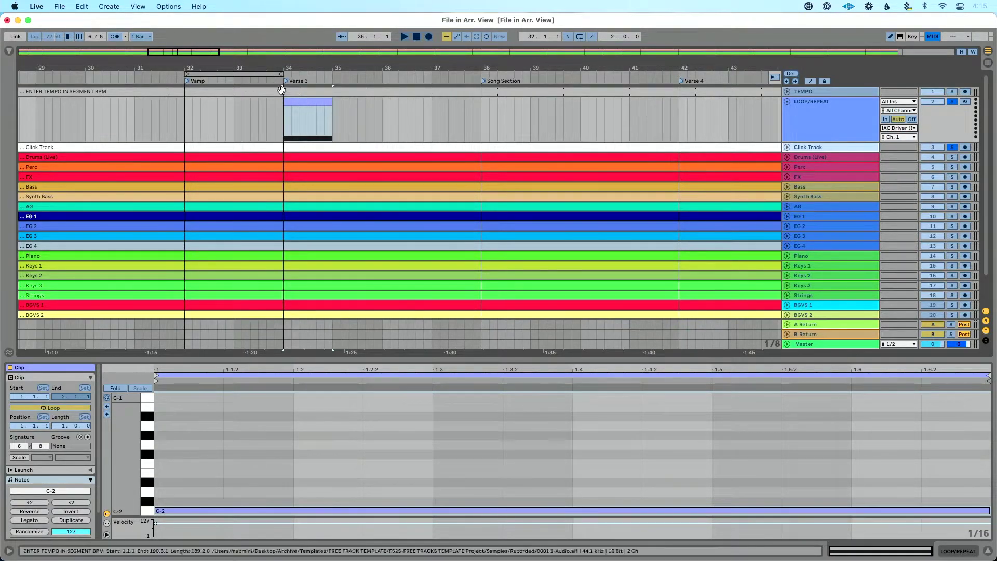
left_click(235, 79)
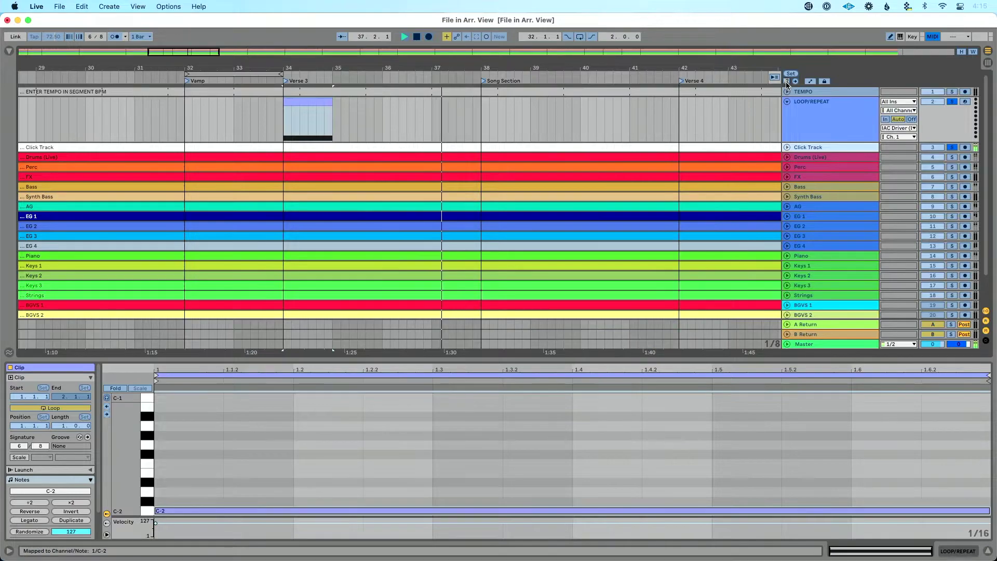
key("super+m")
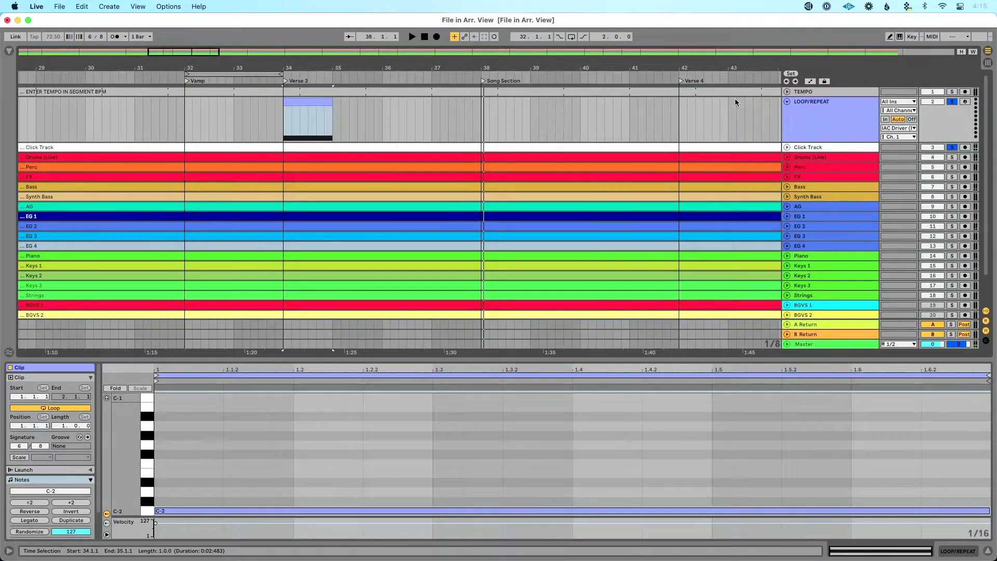
key("super+m")
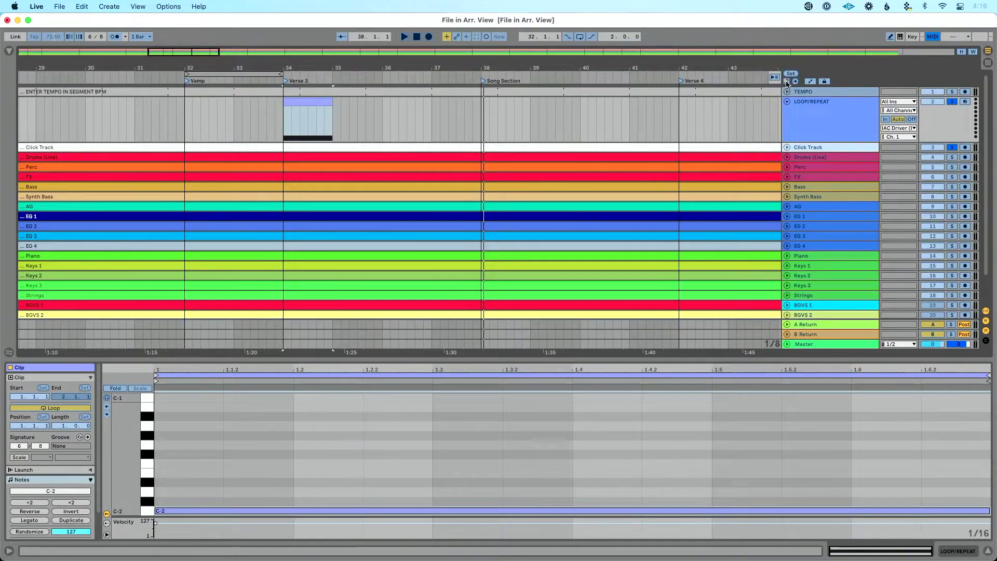
left_click(9, 52)
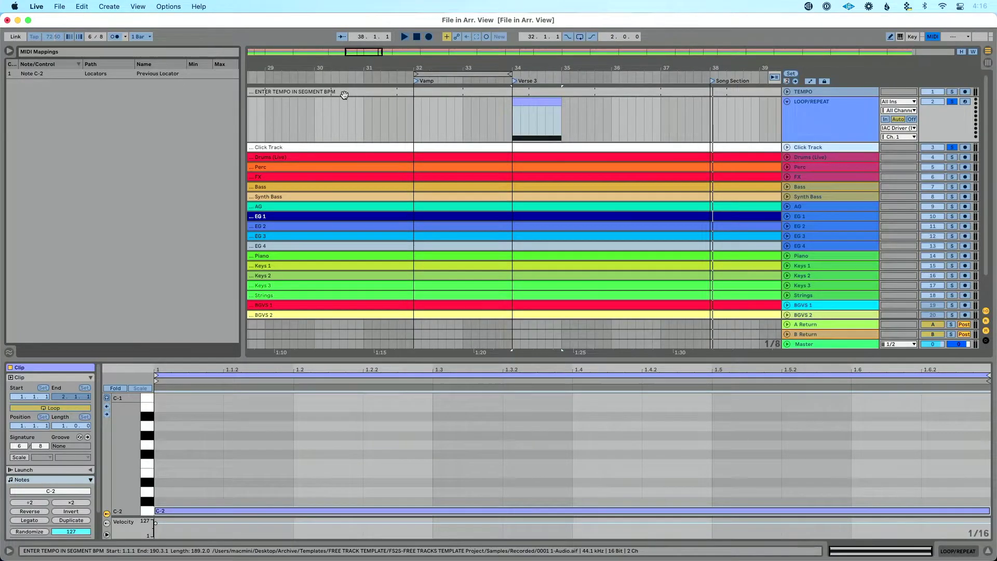
Name the bar-34 clip REPEAT and drag it to bar 33, spanning 33.1.1 to 34.1.1.
key("super+m")
left_click(556, 101)
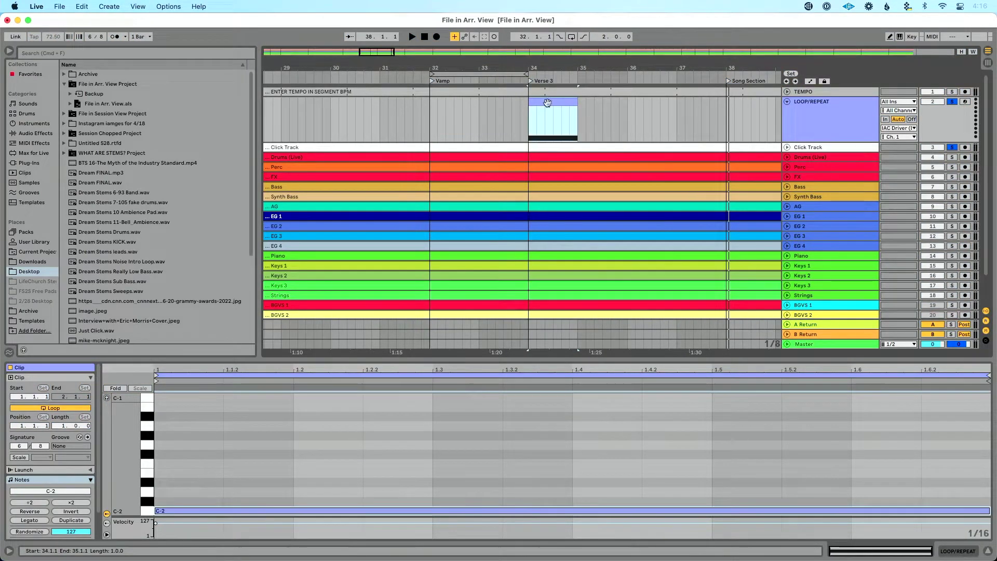
left_click(8, 52)
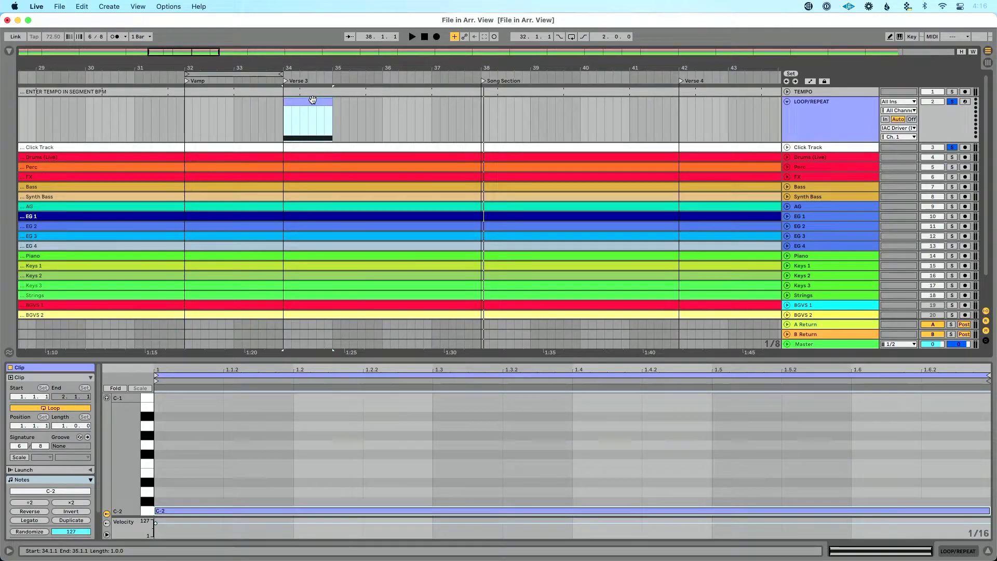
key("super+r")
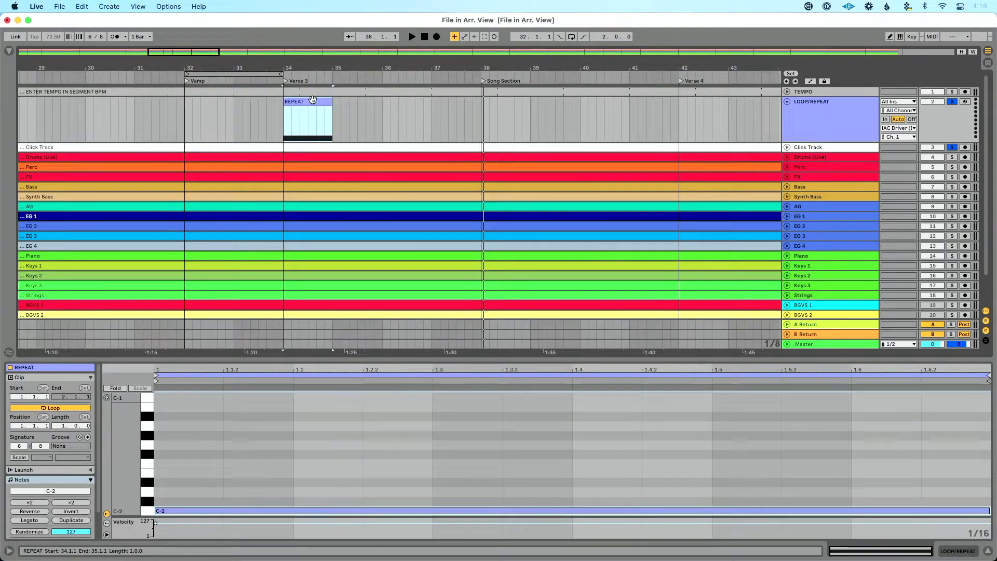
left_click_drag(319, 102, 252, 101)
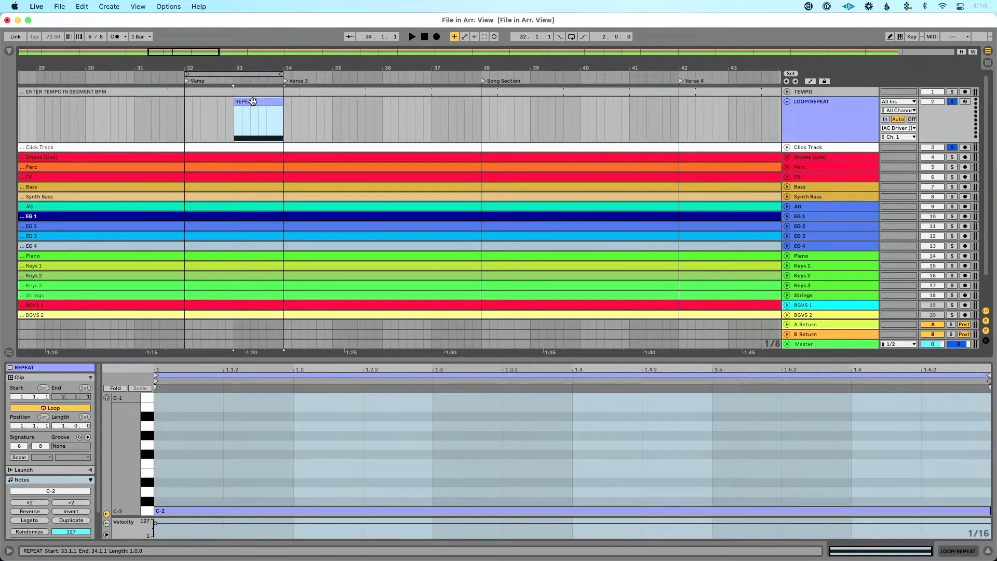
Trim the REPEAT clip's start to 33.4.1, keeping its end at 34.1.1.
left_click_drag(253, 101, 283, 102)
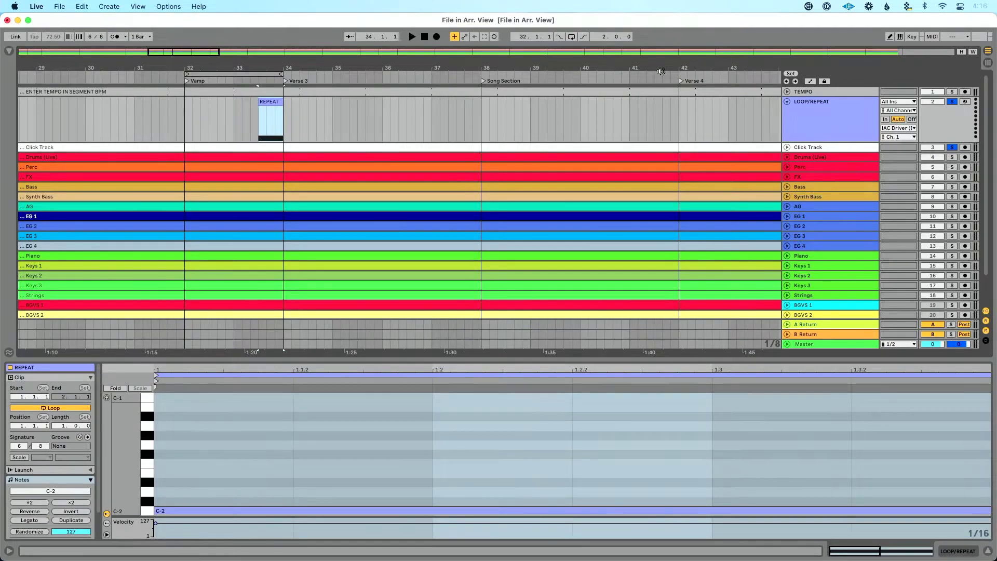
left_click(787, 81)
Zoom in on the Vamp around bar 33 and play from bar 32 through the REPEAT clip.
left_click(787, 81)
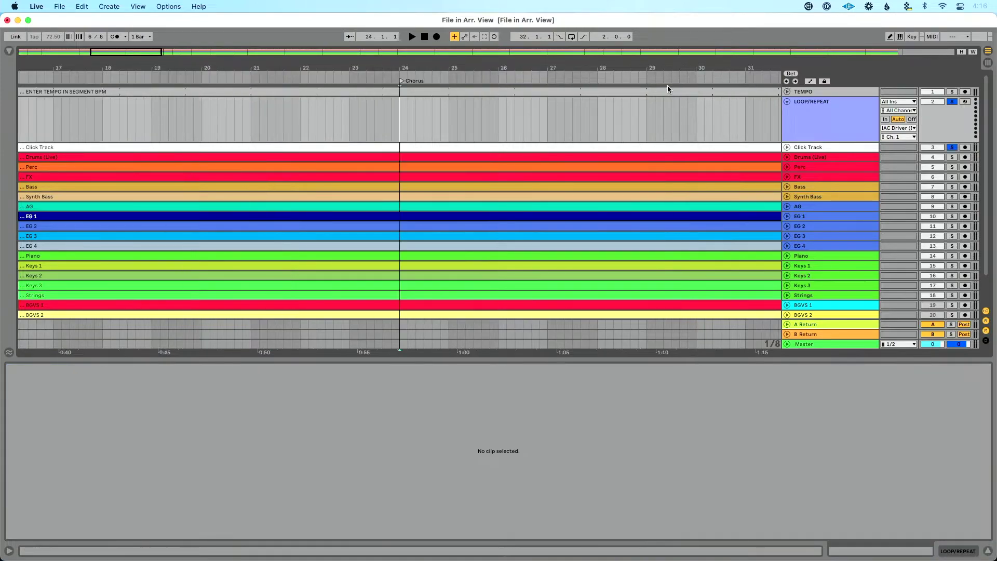
key("minus")
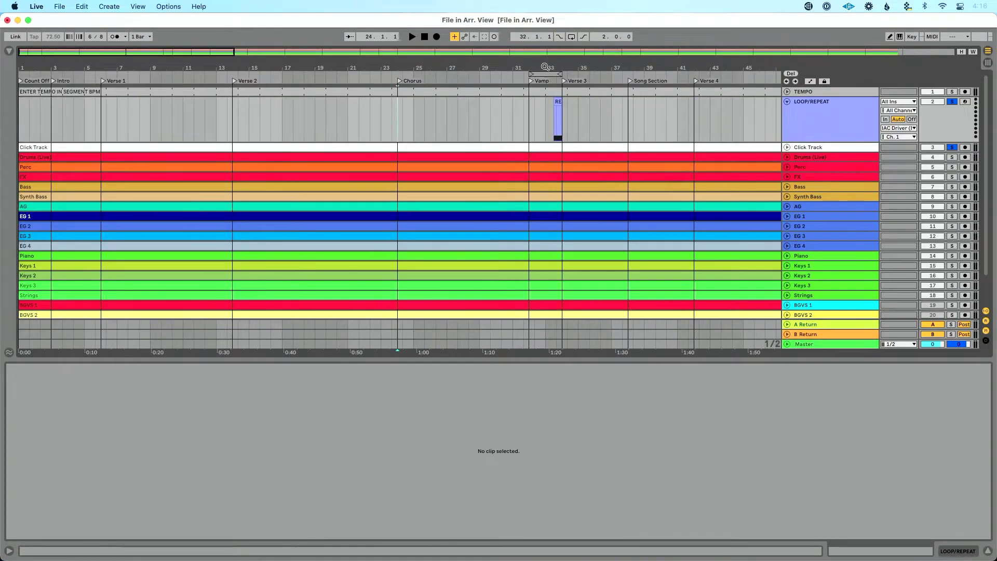
left_click_drag(545, 66, 545, 99)
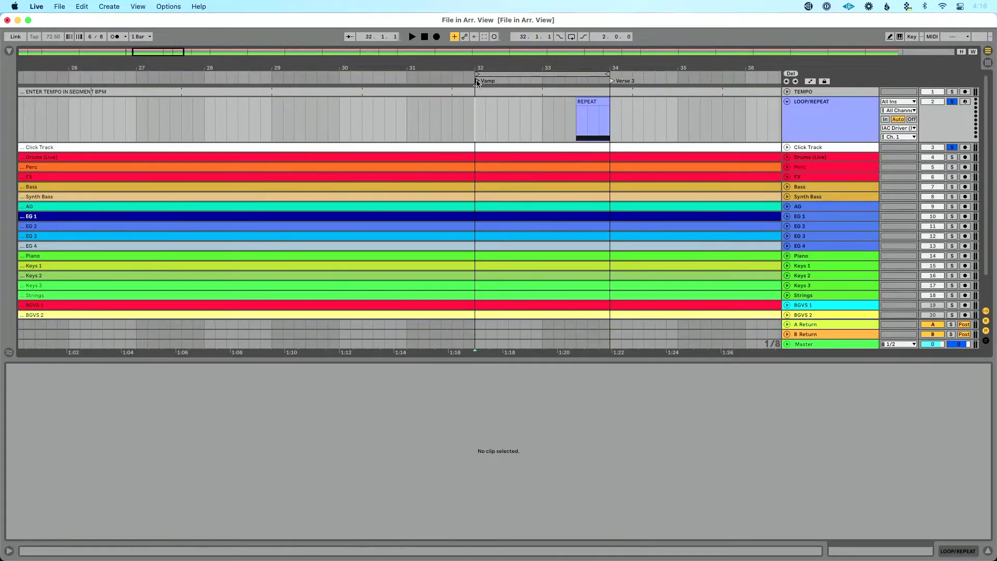
scroll(531, 108, "right", 3)
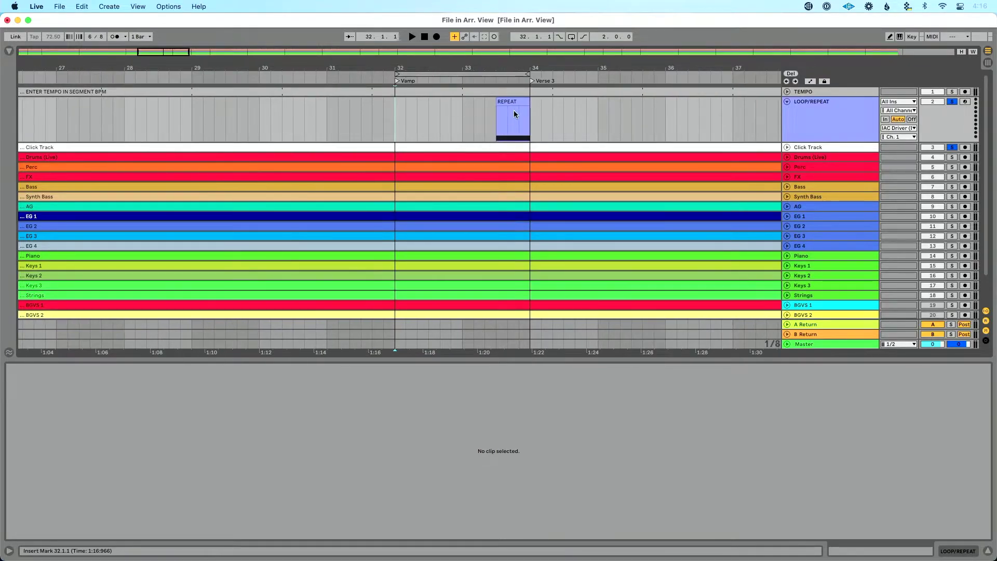
left_click(399, 82)
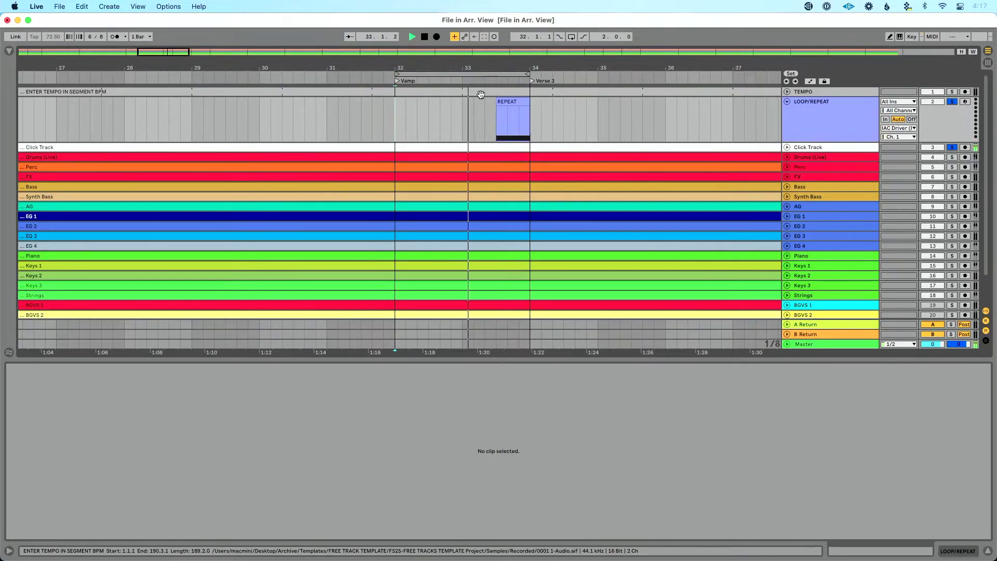
key("space")
Show bars 12–43 and replay from the bar 32 insert marker to hear the REPEAT loop.
scroll(546, 116, "down", 5)
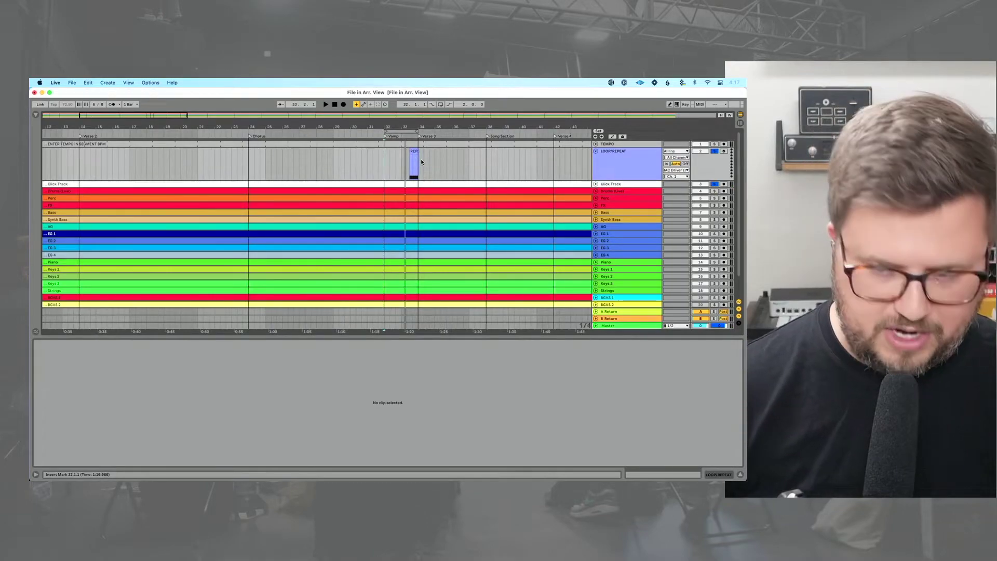
key("space")
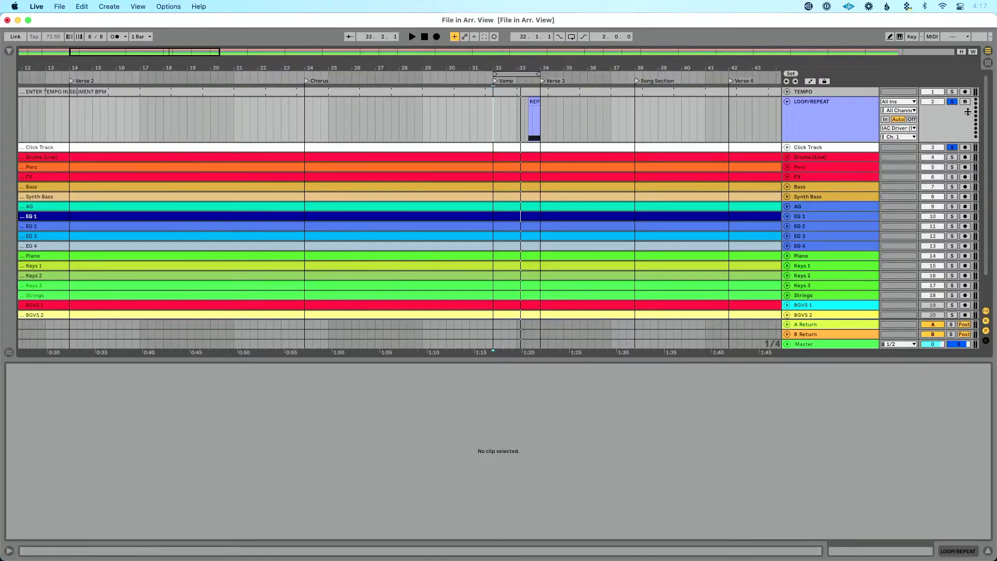
left_click(810, 156)
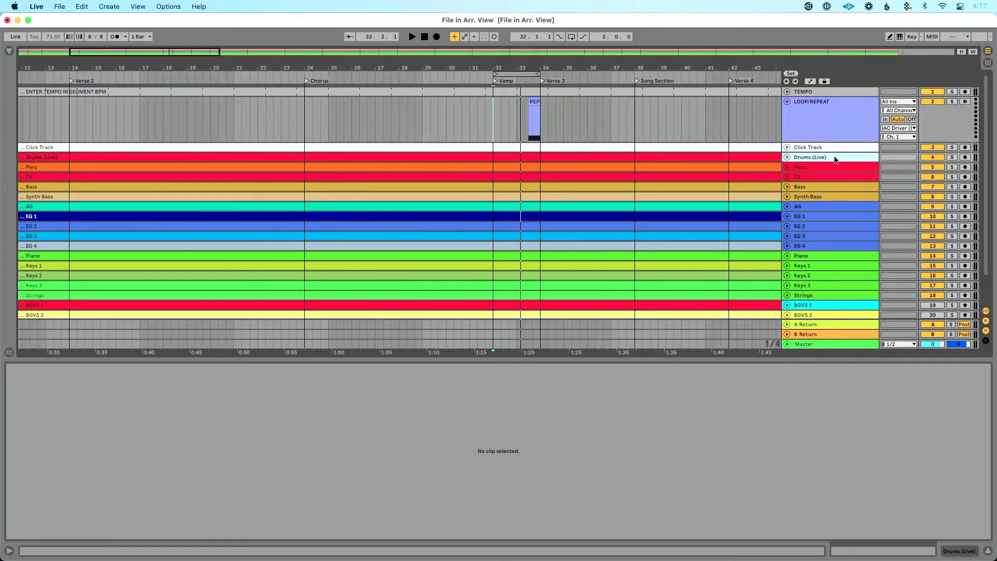
scroll(835, 161, "down", 2)
left_click(841, 295, "shift")
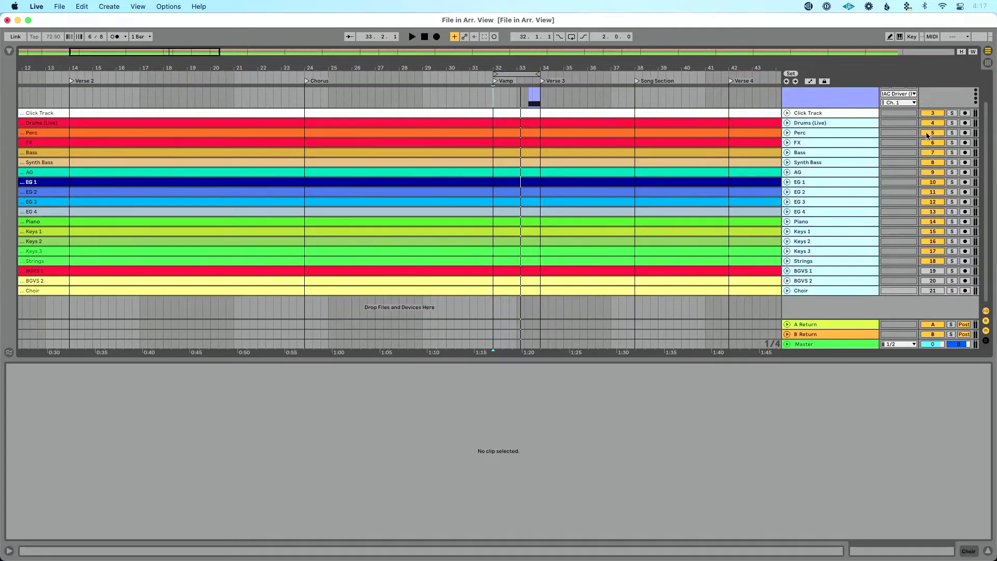
left_click(929, 113)
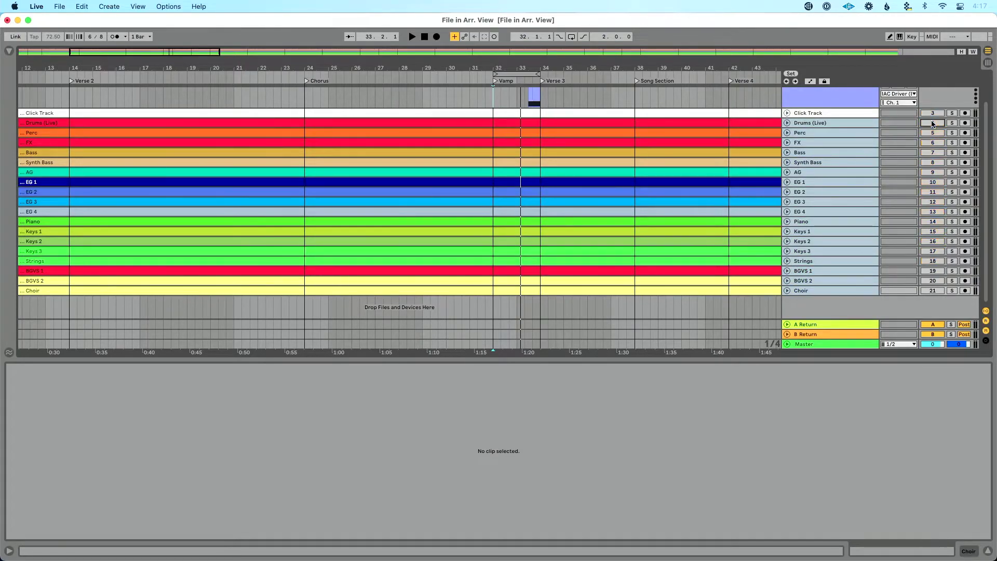
left_click(837, 105)
left_click(840, 115)
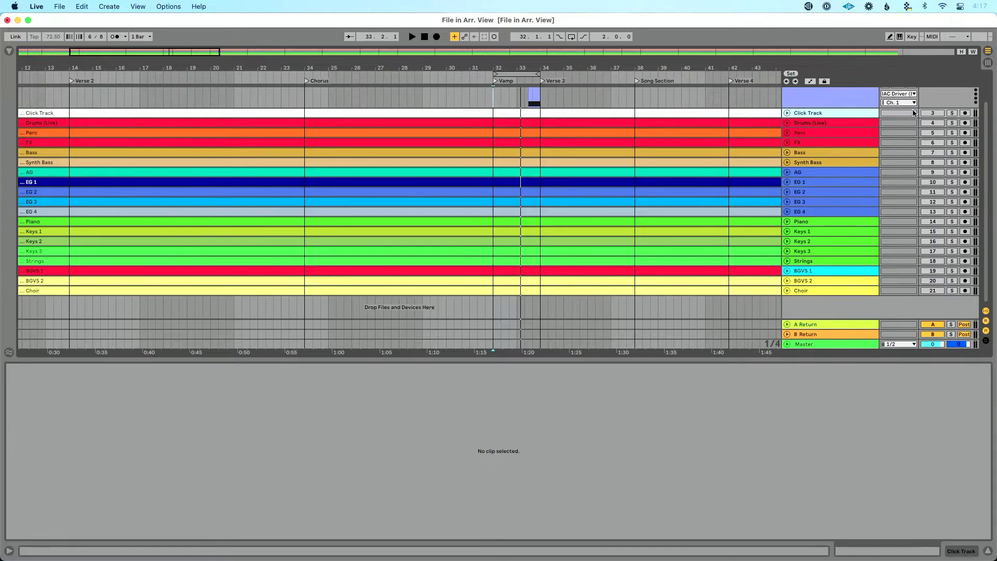
scroll(930, 111, "up", 3)
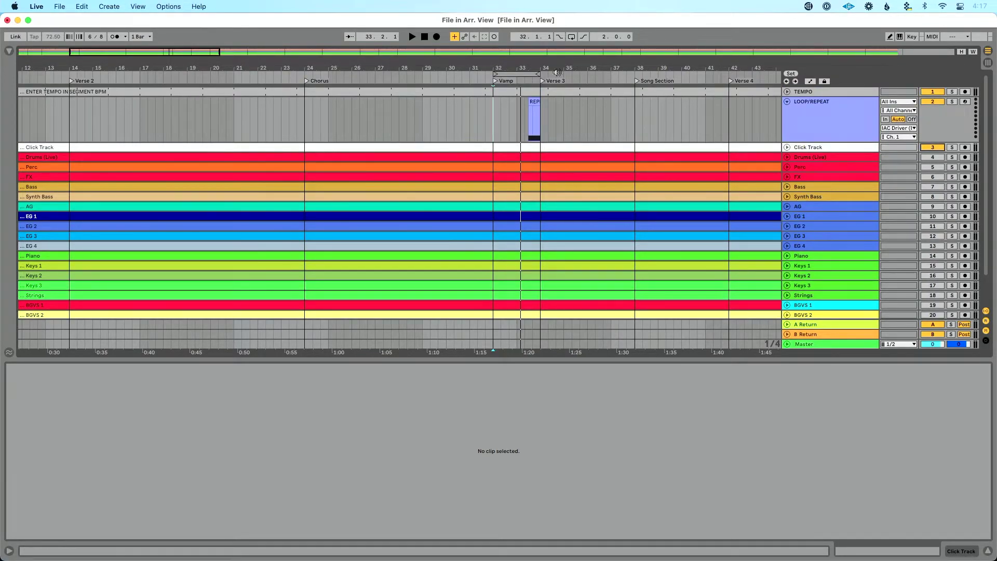
left_click_drag(532, 65, 447, 101)
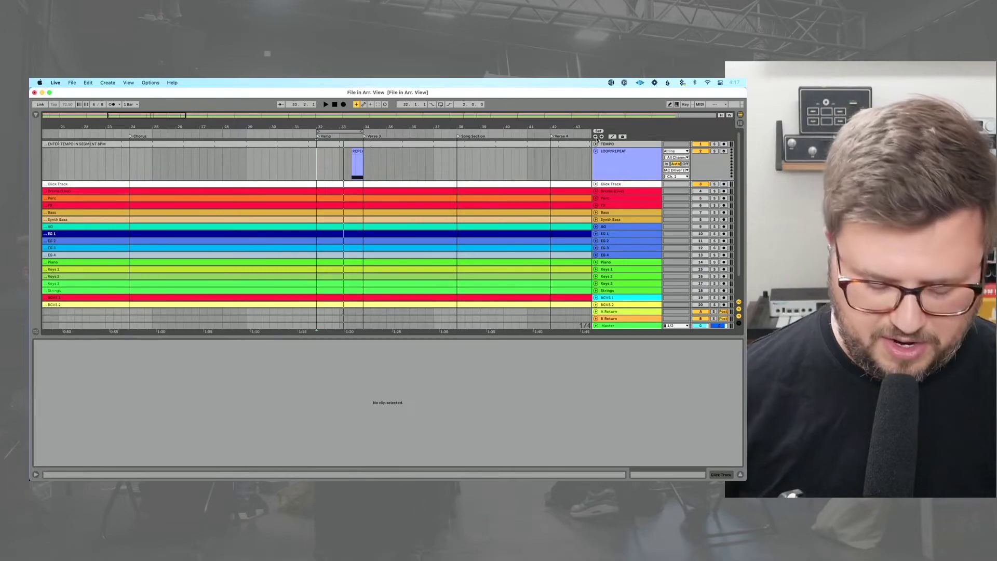
Assign the R key to the LOOP/REPEAT track activator in Key Map mode.
key("super+k")
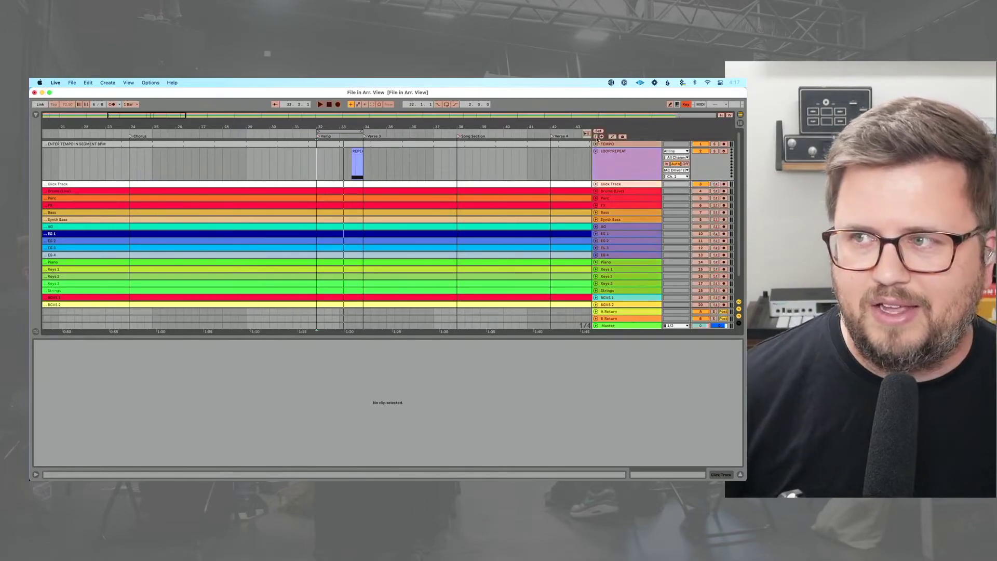
left_click(597, 138)
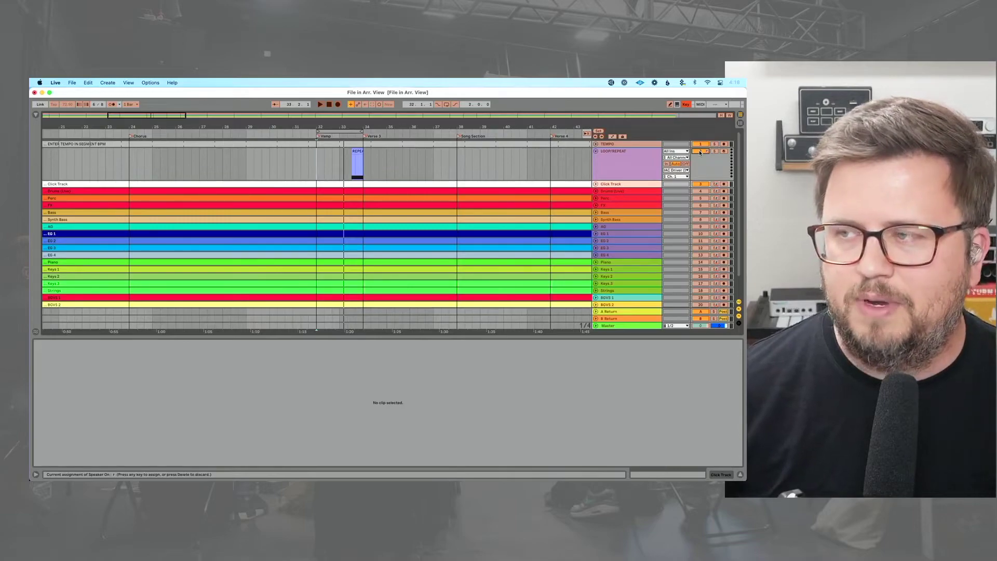
key("super+k")
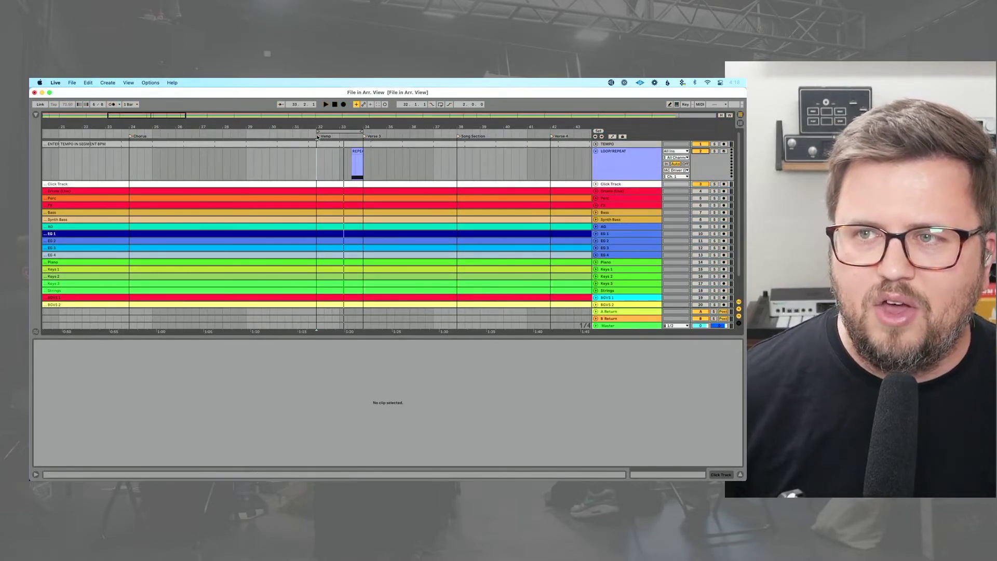
Play from the Vamp locator, then scroll the arrangement to show bars 28–51.
left_click(318, 137)
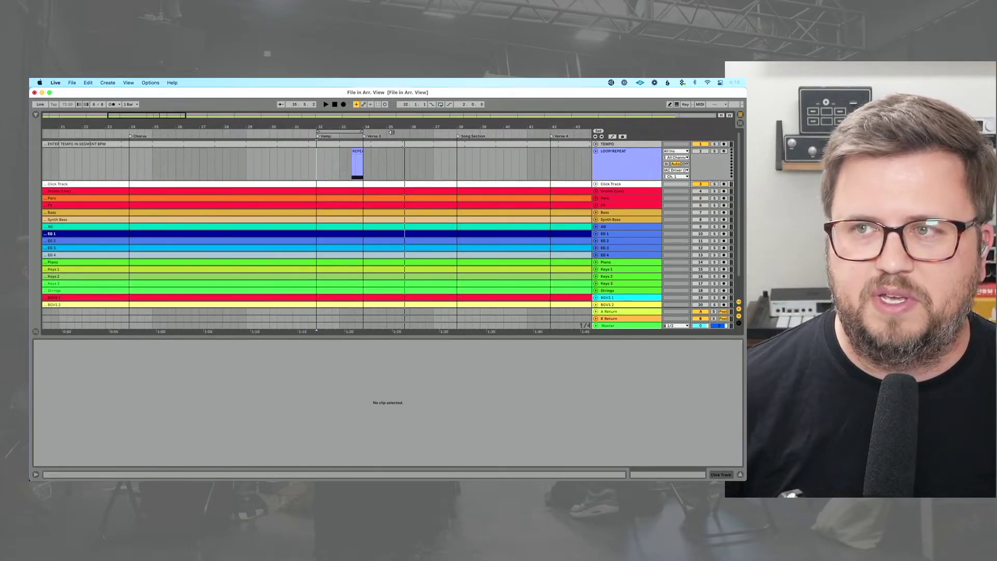
left_click_drag(397, 126, 123, 136)
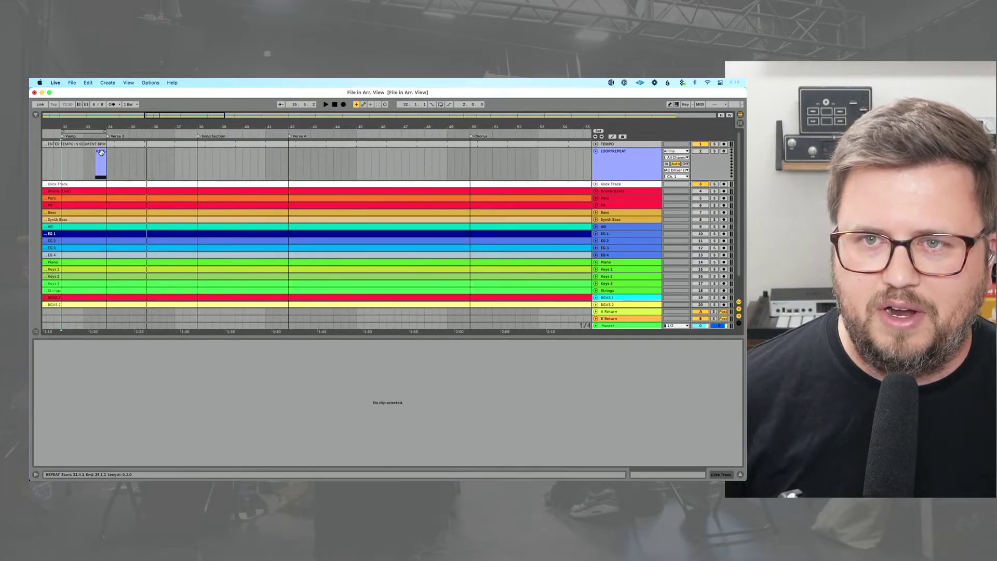
Alt-drag a copy of the REPEAT clip to 49.4.1, right before the Chorus locator.
left_click_drag(101, 152, 465, 162)
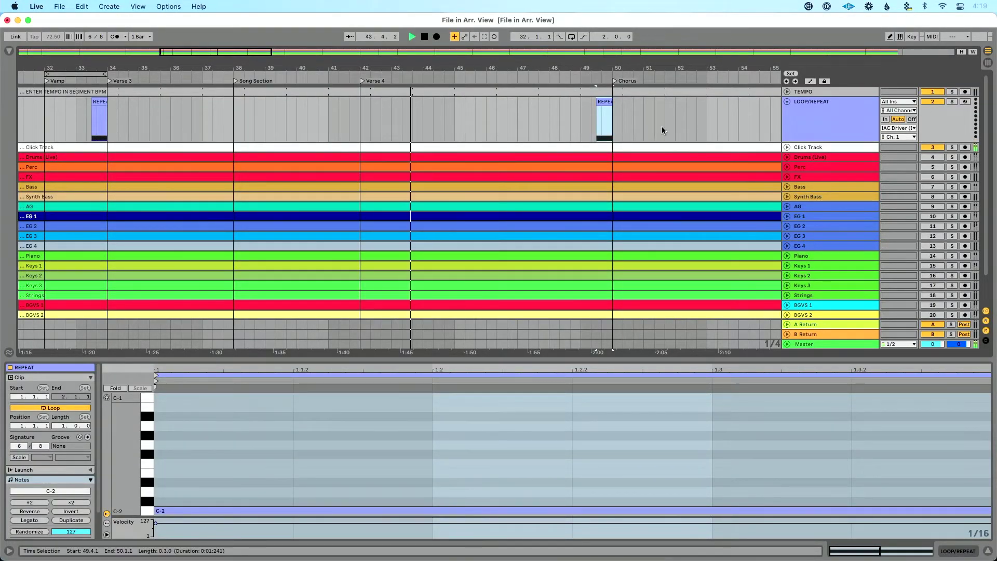
Play from bar 49 twice to hear the REPEAT clip jump back to Verse 4 at bar 42.
left_click(593, 78)
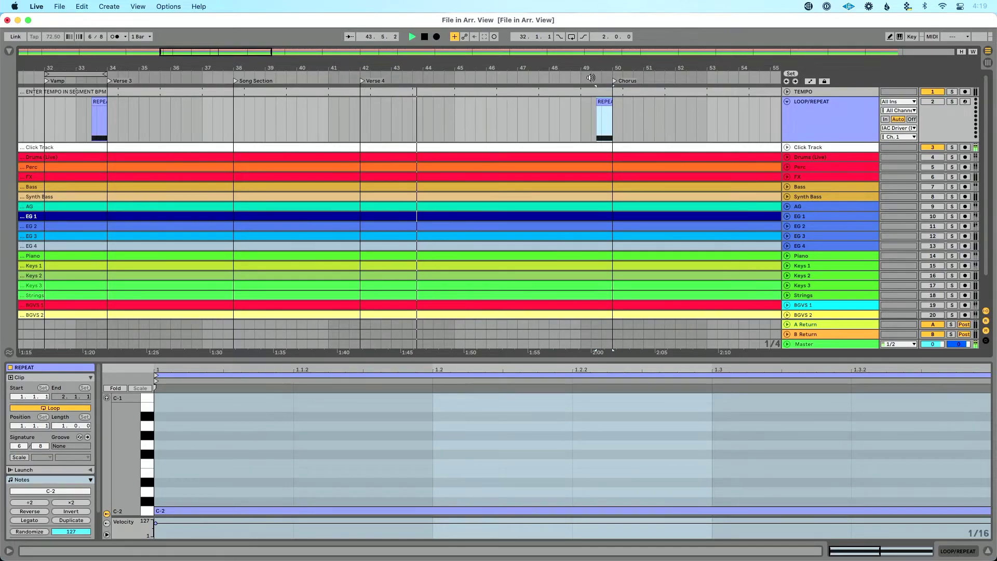
left_click(591, 77)
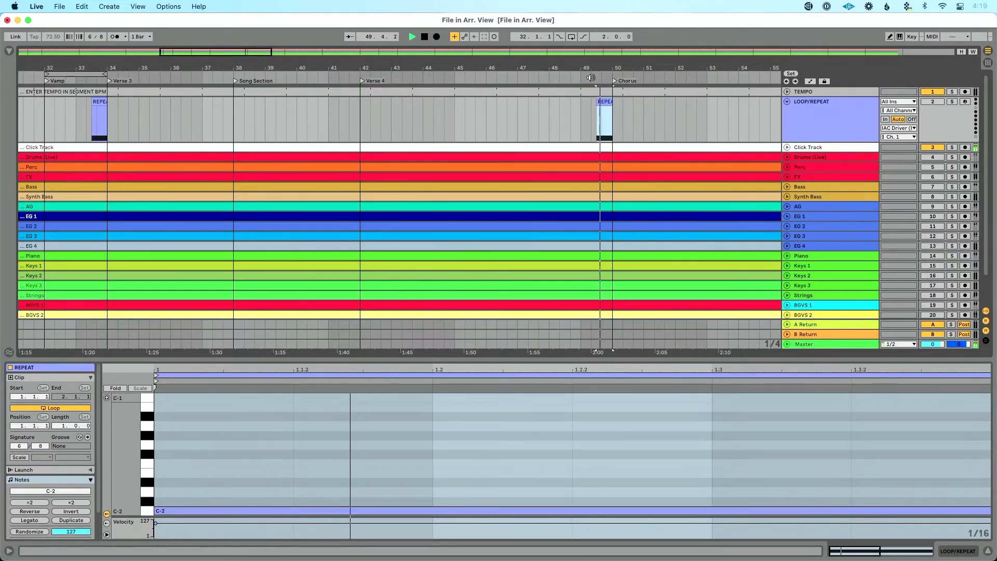